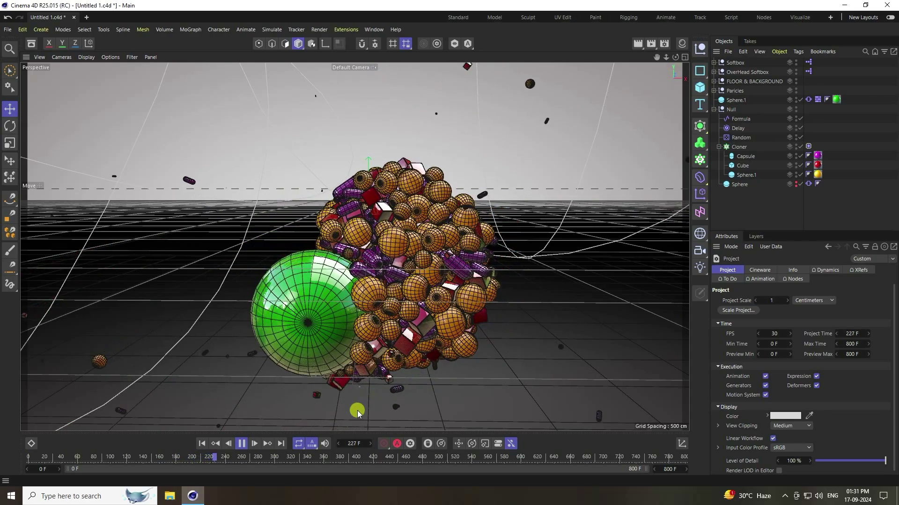
Stop the swarm animation playback and rewind it to the first frame
{"action": "left_click", "coordinate": [241, 444]}
{"action": "left_click", "coordinate": [201, 443]}
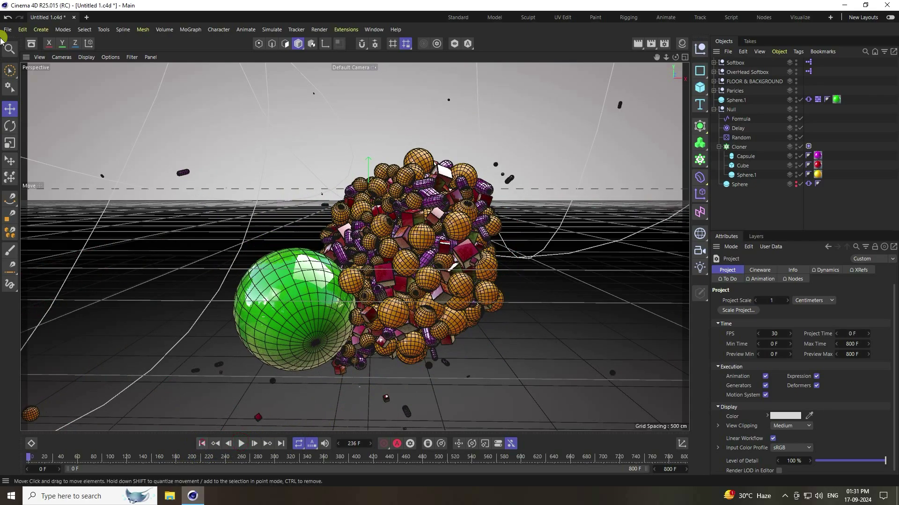
{"action": "left_click", "coordinate": [8, 29]}
Start a new empty project in the Standard layout
{"action": "left_click", "coordinate": [7, 29]}
{"action": "left_click", "coordinate": [29, 43]}
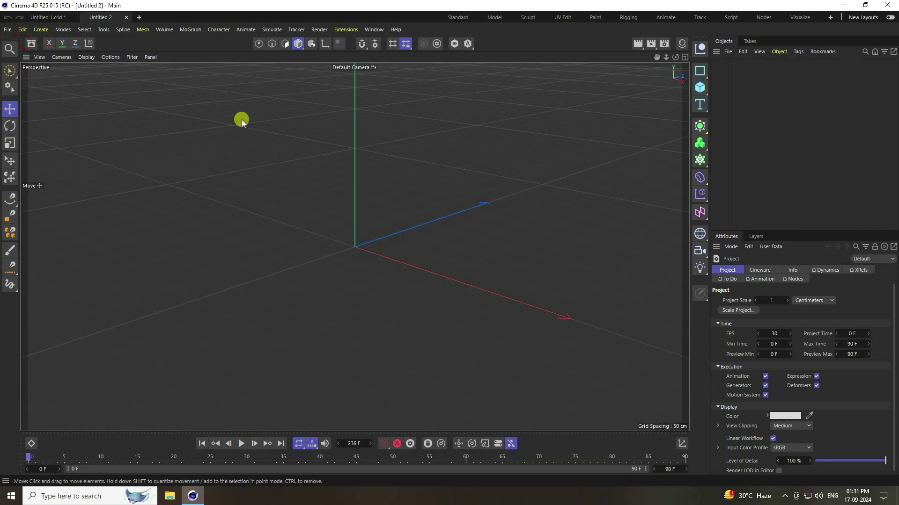
{"action": "left_click", "coordinate": [457, 18]}
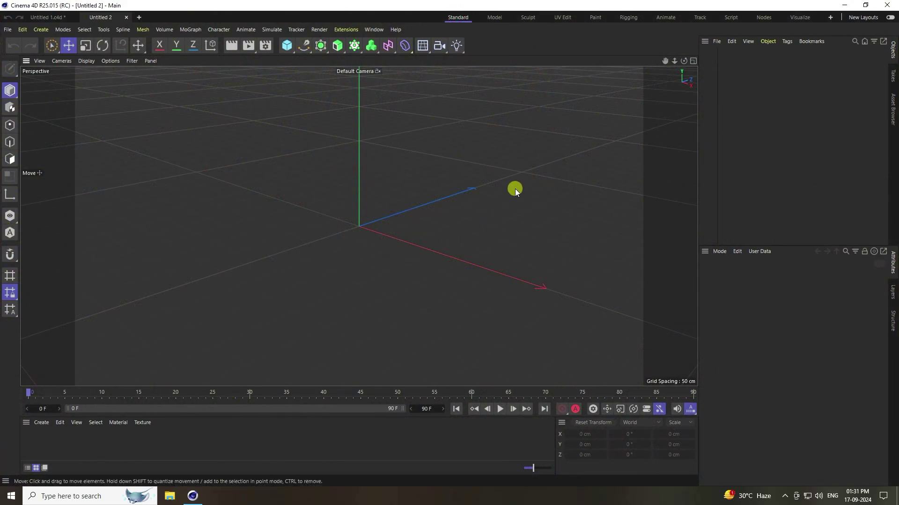
Add a sphere with a 150 cm radius and 50 segments
{"action": "left_click", "coordinate": [287, 45]}
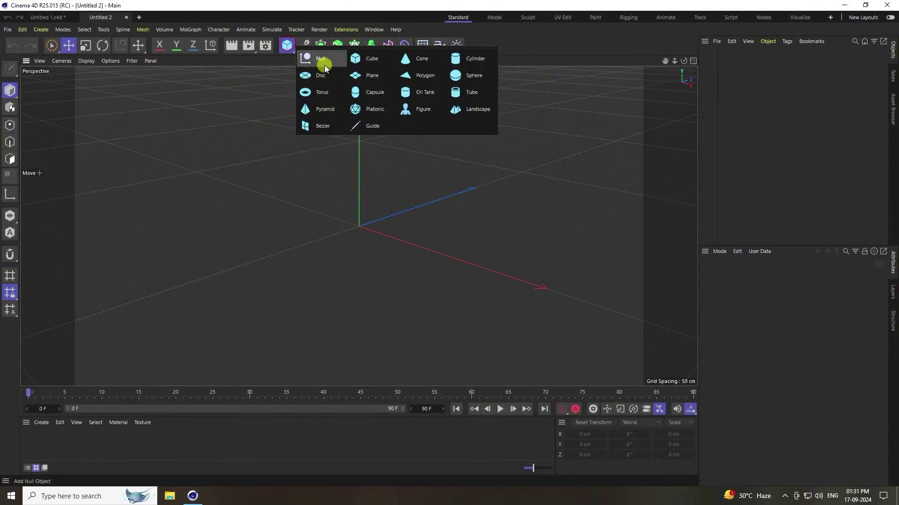
{"action": "left_click", "coordinate": [474, 78]}
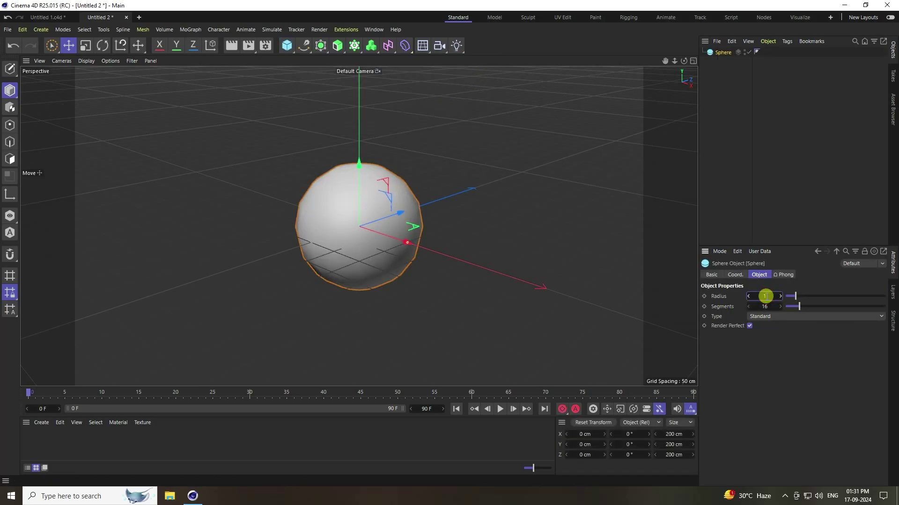
{"action": "left_click", "coordinate": [765, 296]}
{"action": "type", "text": "150"}
{"action": "key", "text": "Return"}
{"action": "left_click", "coordinate": [765, 307]}
{"action": "type", "text": "50"}
{"action": "key", "text": "Return"}
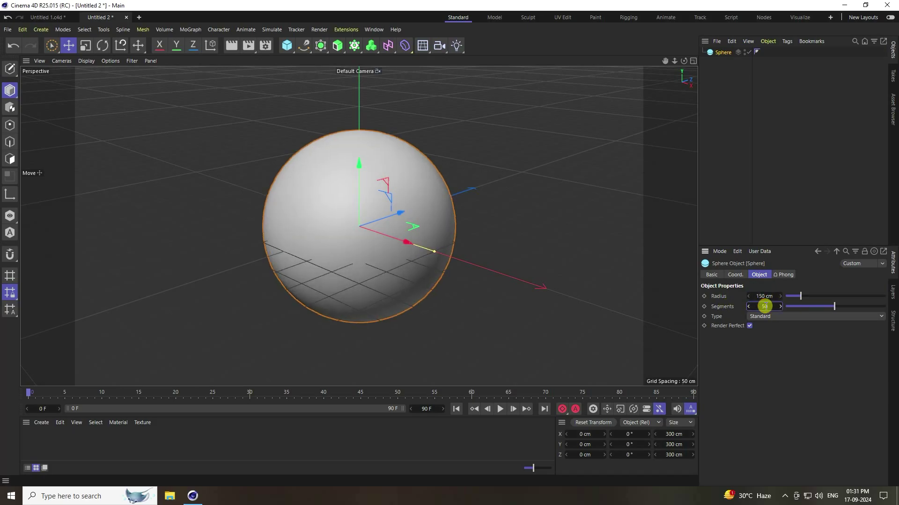
Show the viewport in Gouraud Shading (Lines) and extend the timeline to 800 frames
{"action": "left_click", "coordinate": [86, 62]}
{"action": "left_click", "coordinate": [97, 86]}
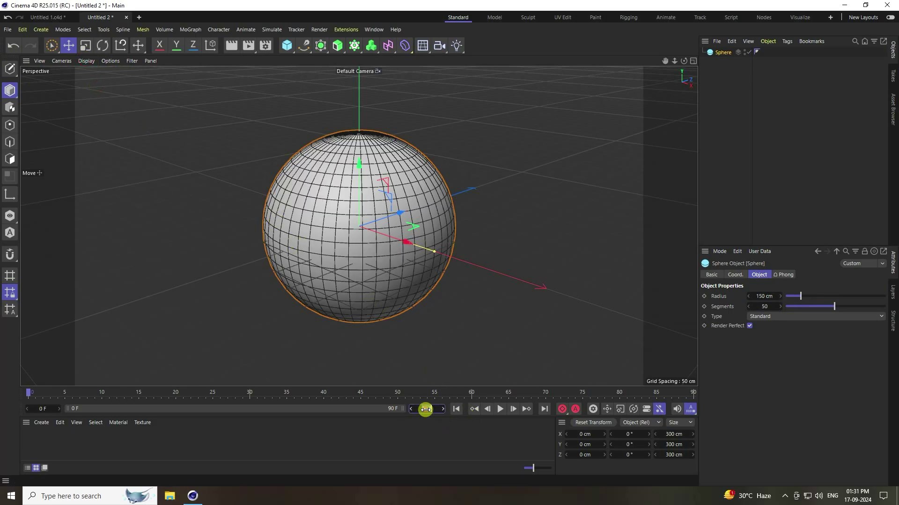
{"action": "key", "text": "Return"}
Add a Vibrate tag to the sphere with 500/300/500 cm position vibration, then preview it
{"action": "right_click", "coordinate": [713, 52]}
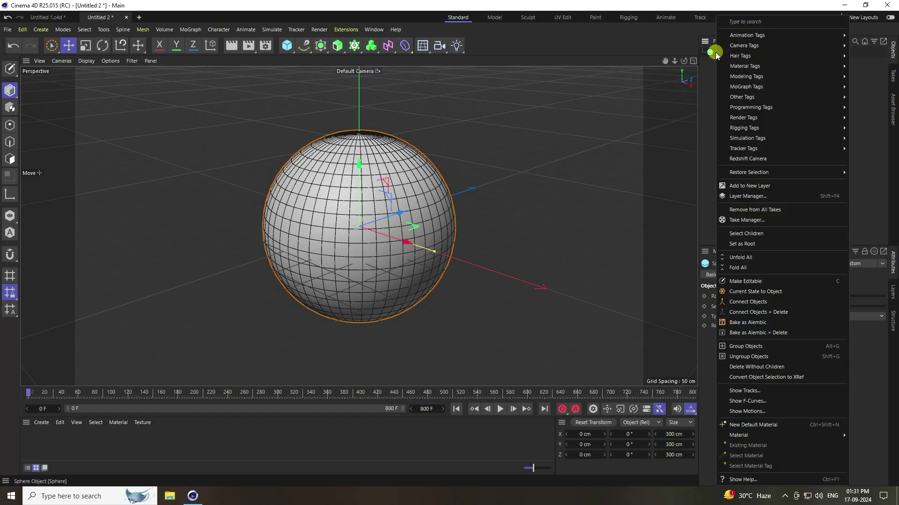
{"action": "mouse_move", "coordinate": [743, 35]}
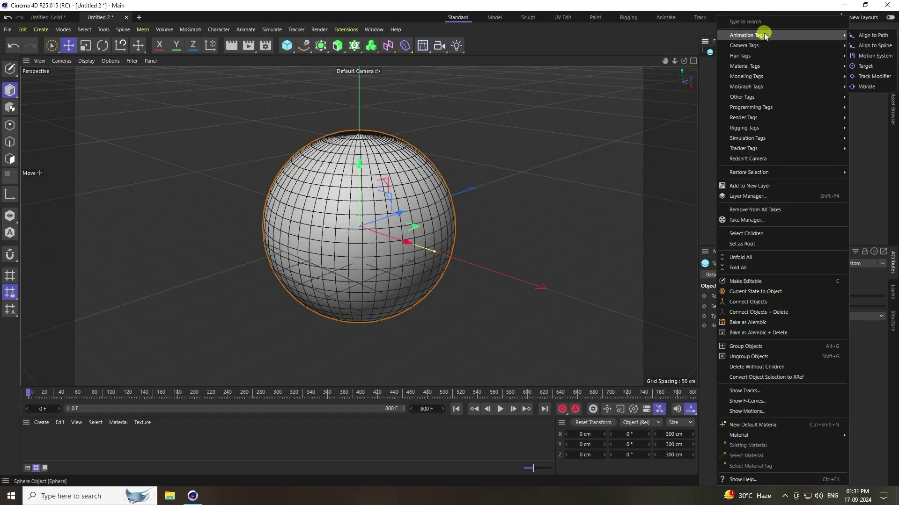
{"action": "left_click", "coordinate": [870, 86]}
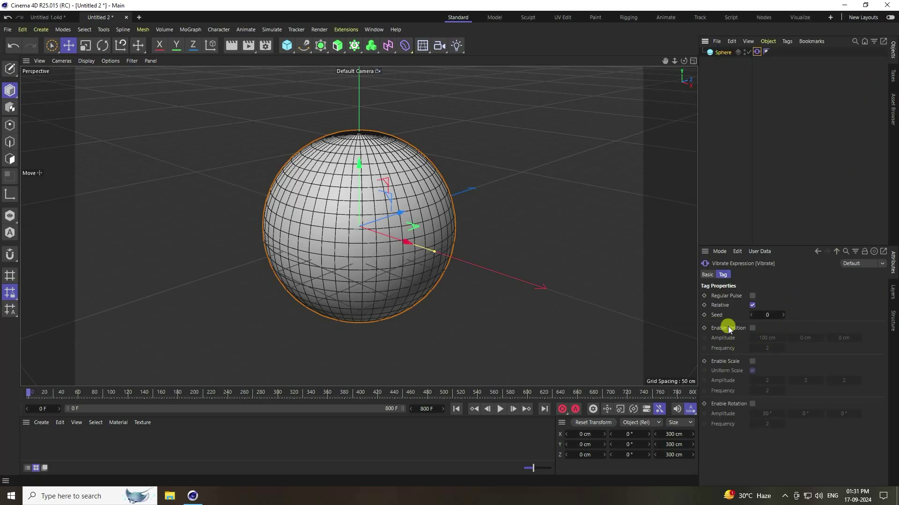
{"action": "left_click", "coordinate": [752, 328]}
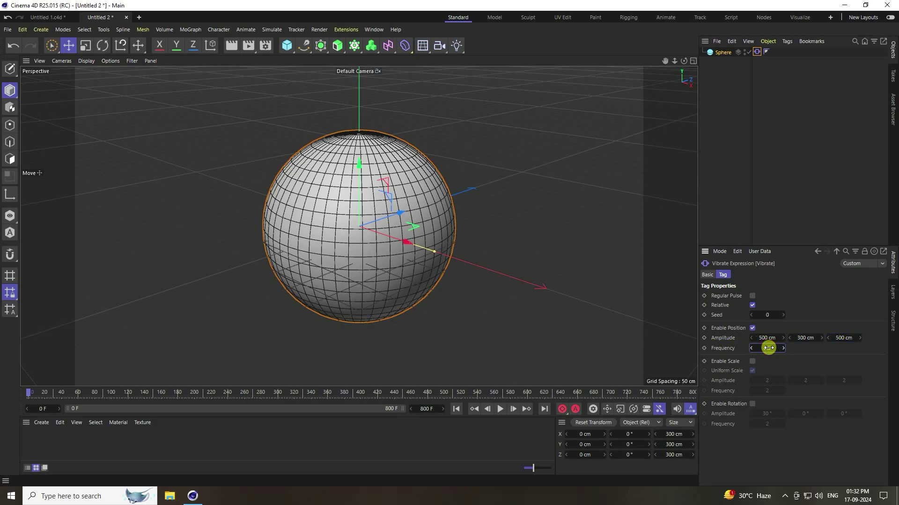
{"action": "left_click", "coordinate": [500, 409]}
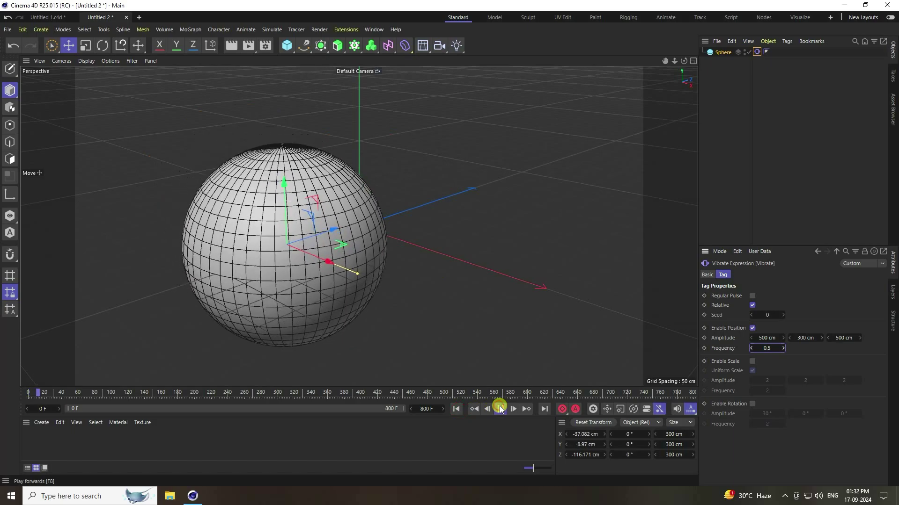
{"action": "left_click", "coordinate": [499, 409]}
{"action": "left_click", "coordinate": [456, 409]}
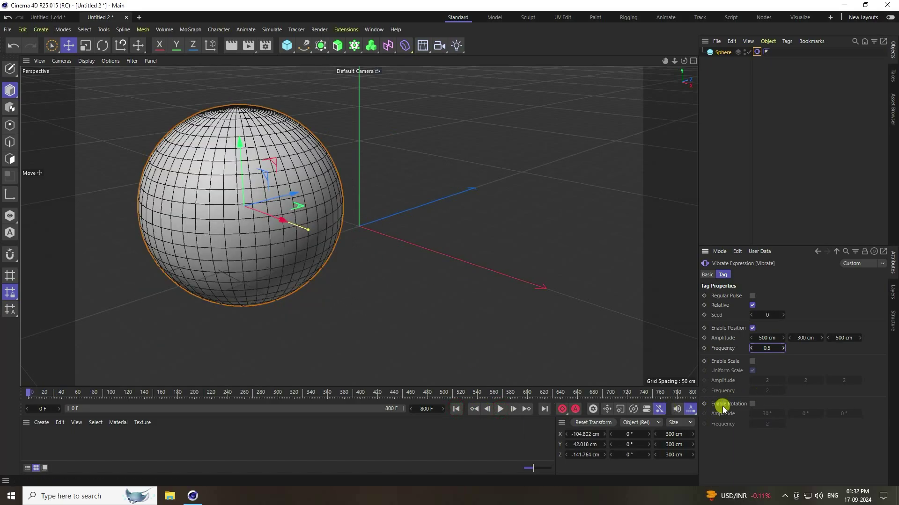
Enable 360° rotation vibration on all axes, preview, then hide the sphere in the viewport
{"action": "left_click", "coordinate": [752, 404]}
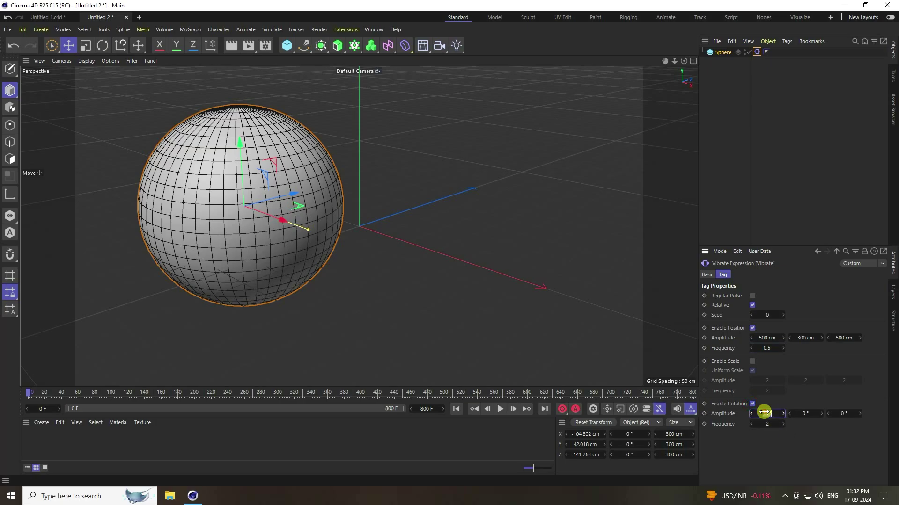
{"action": "left_click", "coordinate": [764, 413]}
{"action": "type", "text": "360"}
{"action": "left_click", "coordinate": [800, 411]}
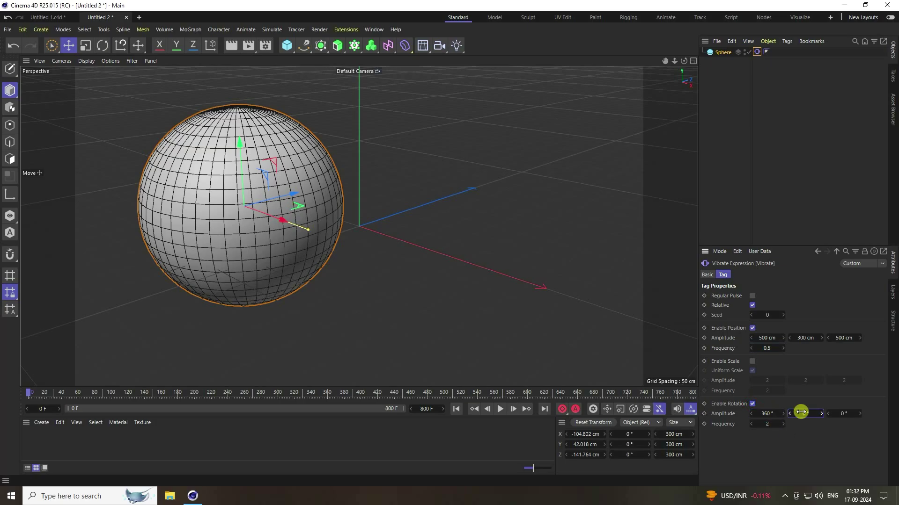
{"action": "left_click", "coordinate": [844, 413]}
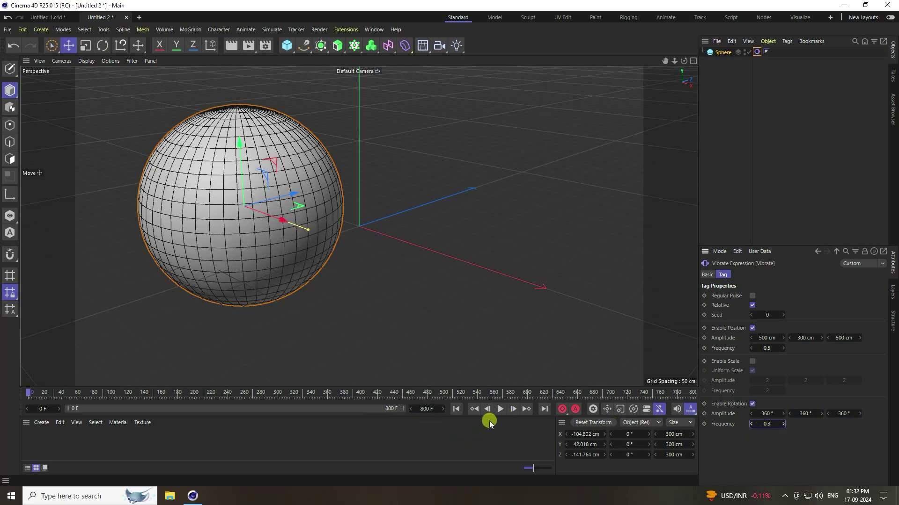
{"action": "left_click", "coordinate": [500, 409]}
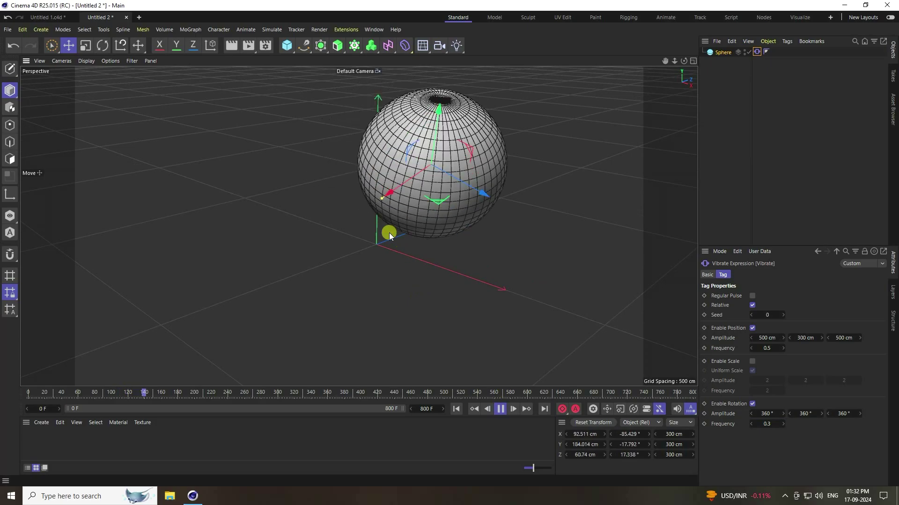
{"action": "mouse_move", "coordinate": [683, 61]}
{"action": "left_mouse_down"}
{"action": "mouse_move", "coordinate": [357, 224]}
{"action": "mouse_move", "coordinate": [683, 62]}
{"action": "left_mouse_up"}
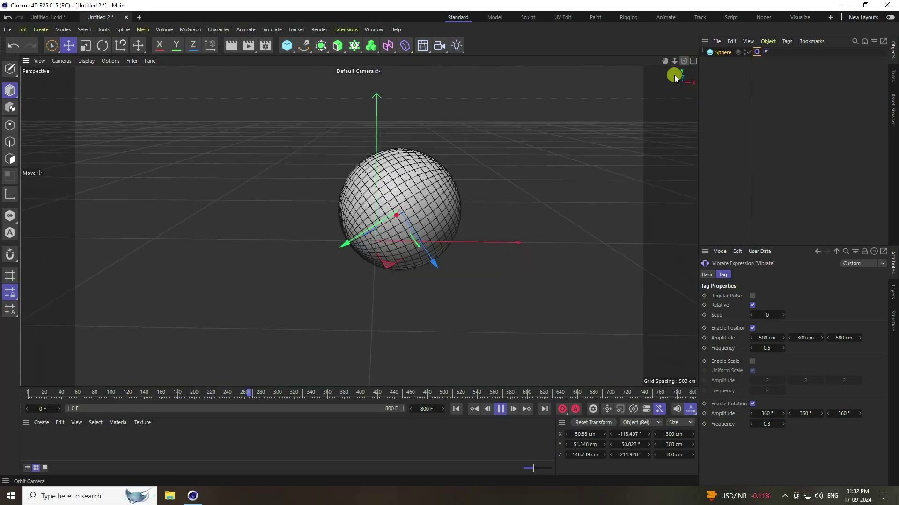
{"action": "left_click", "coordinate": [500, 408]}
{"action": "left_click", "coordinate": [456, 408]}
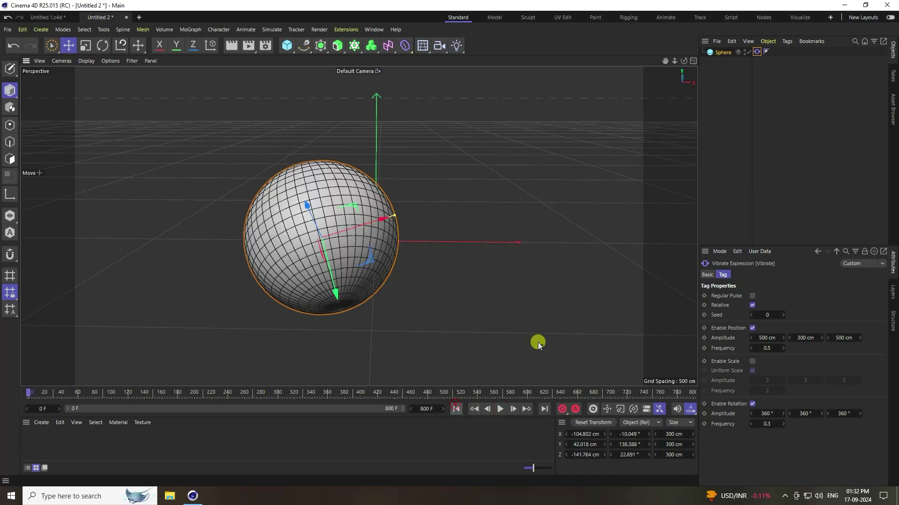
{"action": "left_click", "coordinate": [744, 52]}
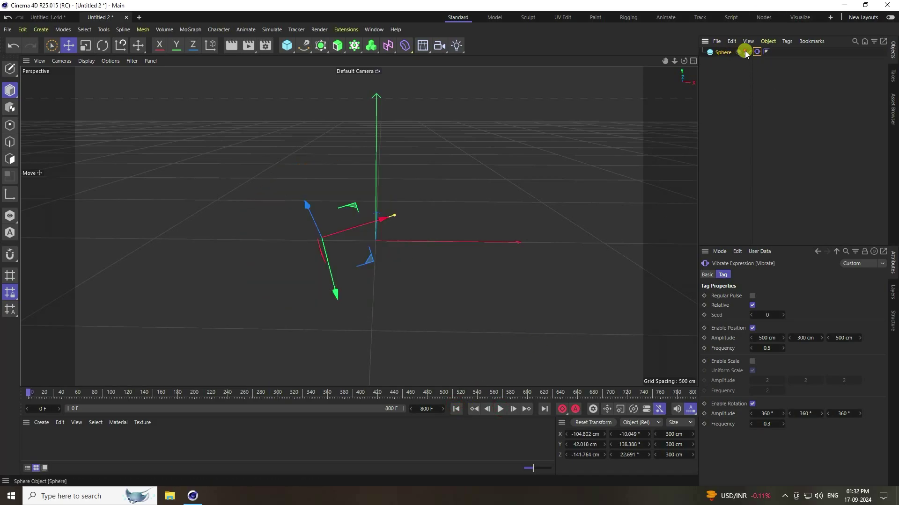
{"action": "left_click", "coordinate": [722, 80]}
Add a second sphere with a 25 cm radius and 18 segments
{"action": "left_click", "coordinate": [291, 53]}
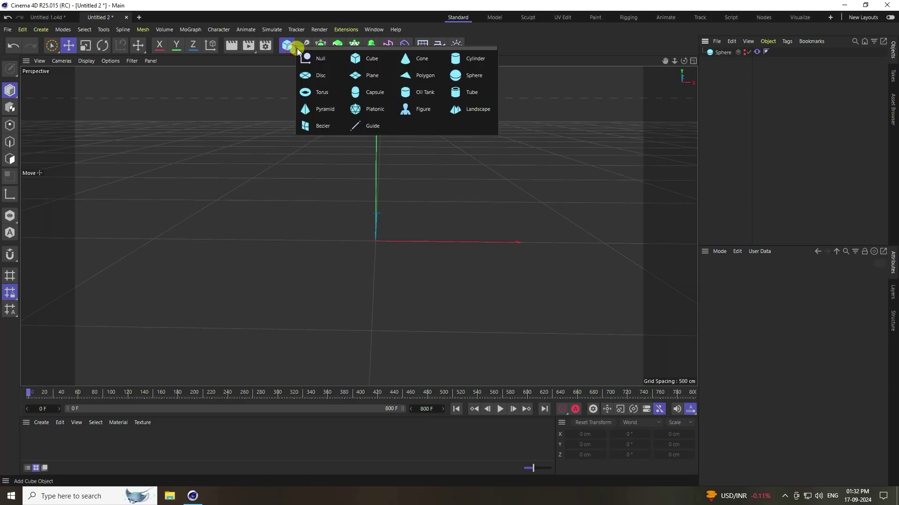
{"action": "left_click", "coordinate": [481, 78]}
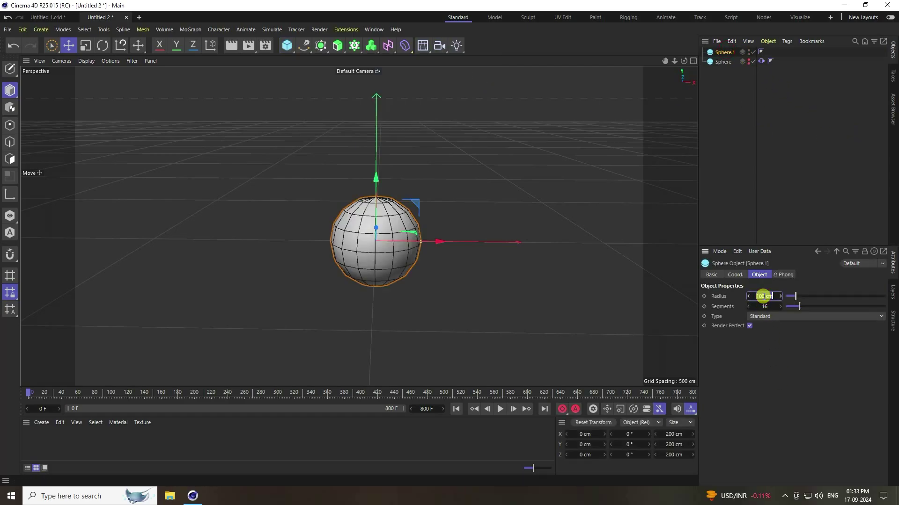
{"action": "type", "text": "25"}
{"action": "key", "text": "Return"}
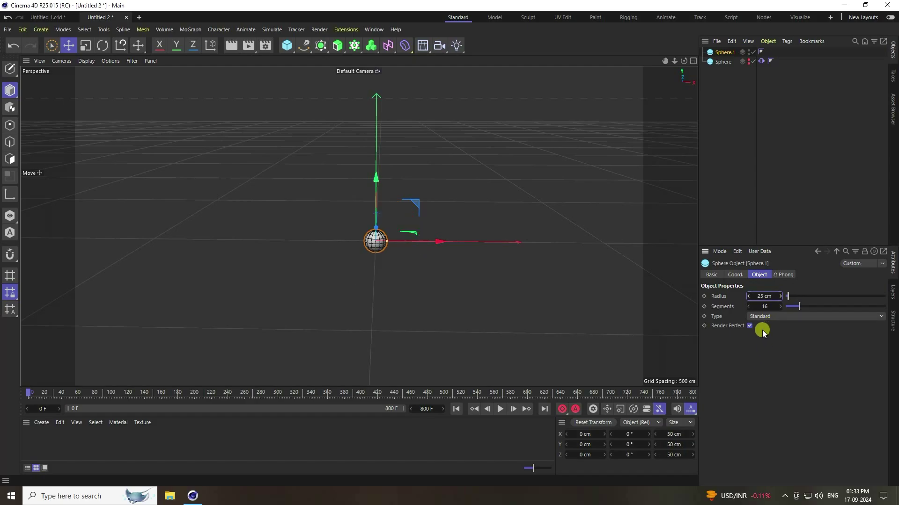
{"action": "left_click", "coordinate": [780, 306]}
{"action": "left_click", "coordinate": [780, 307]}
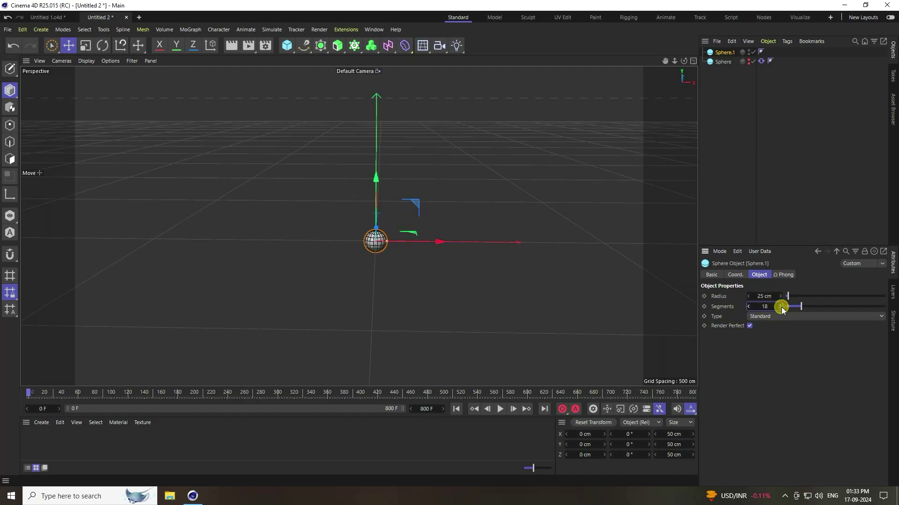
Add a 30 × 30 × 30 cm cube
{"action": "left_click", "coordinate": [287, 45]}
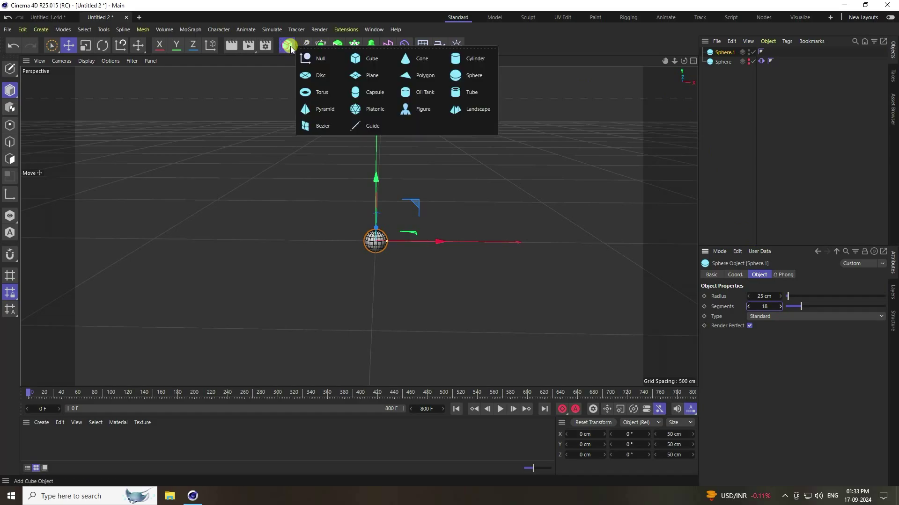
{"action": "left_click", "coordinate": [358, 58]}
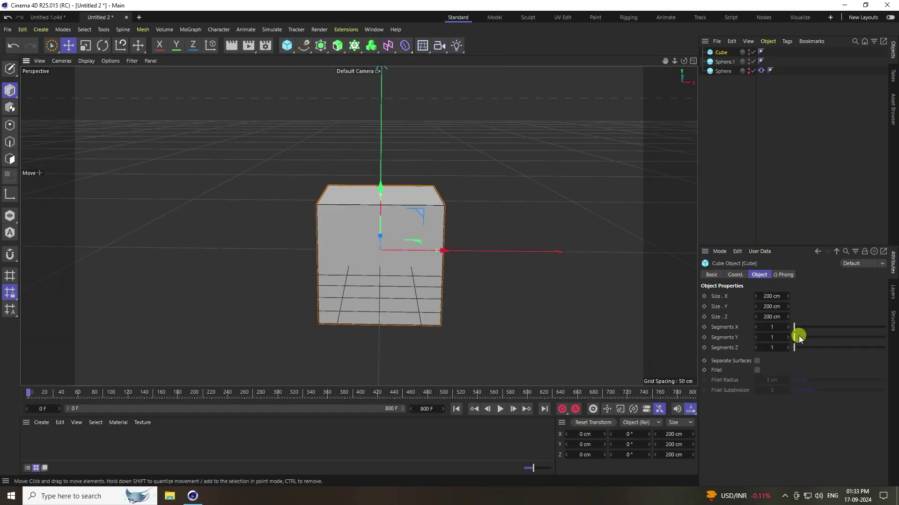
{"action": "double_click", "coordinate": [770, 297]}
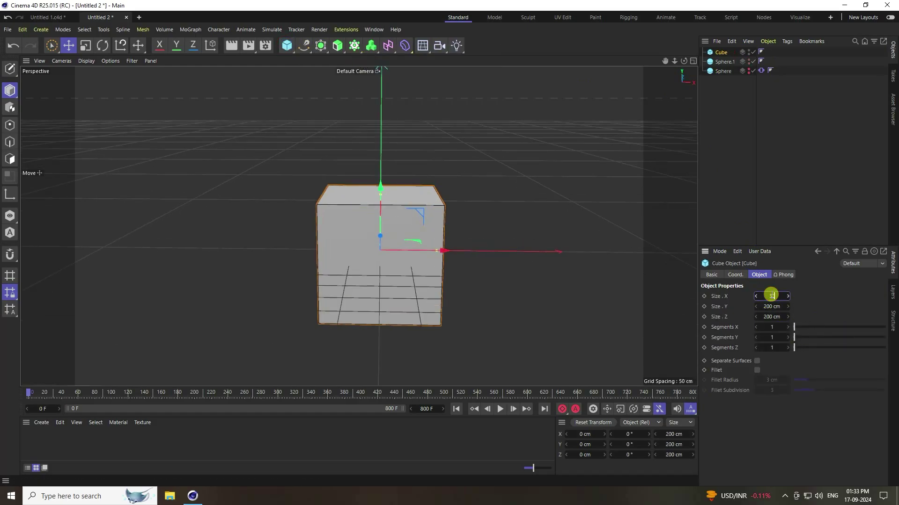
{"action": "type", "text": "30"}
{"action": "key", "text": "Return"}
{"action": "double_click", "coordinate": [772, 306]}
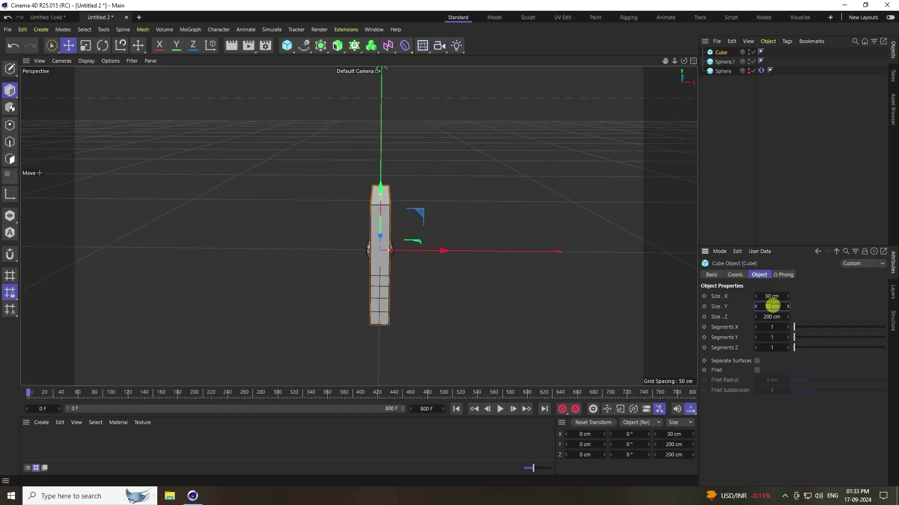
{"action": "type", "text": "30"}
{"action": "key", "text": "Return"}
{"action": "double_click", "coordinate": [772, 317]}
{"action": "key", "text": "Return"}
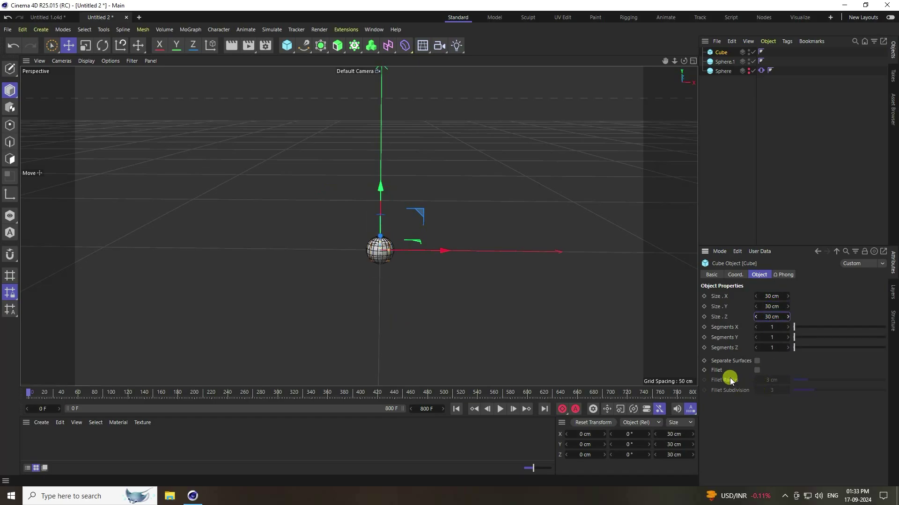
Enable a 1 cm fillet with 3 subdivisions on the cube, checking it inside Sphere.1
{"action": "left_click", "coordinate": [757, 370]}
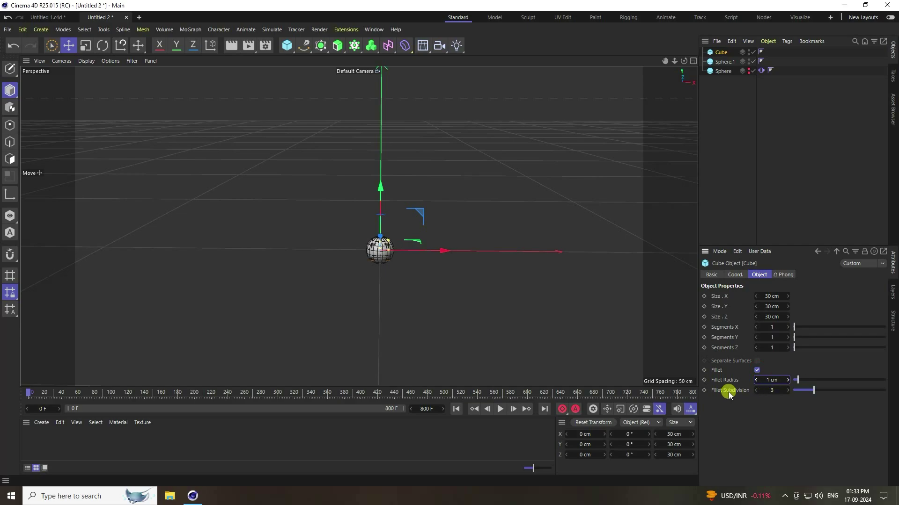
{"action": "scroll", "coordinate": [401, 237], "scroll_direction": "up", "scroll_amount": 3}
{"action": "scroll", "coordinate": [369, 243], "scroll_direction": "up", "scroll_amount": 10}
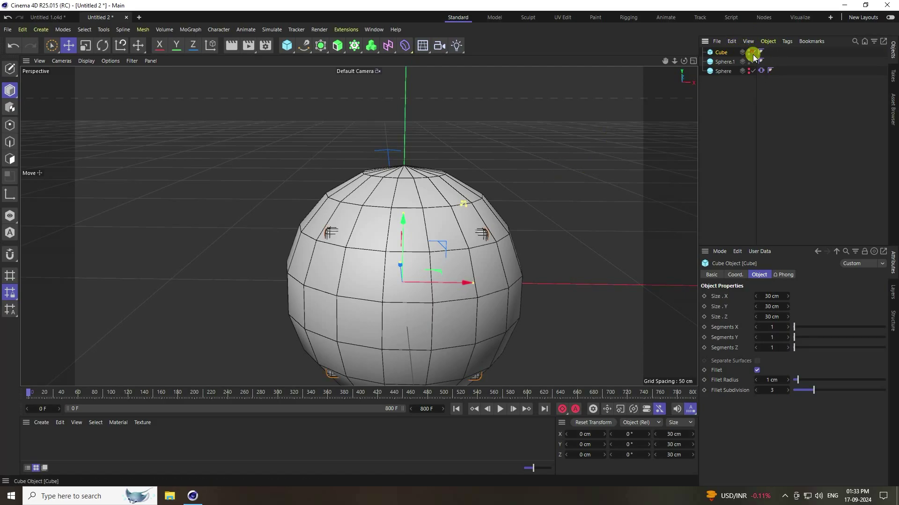
{"action": "left_click", "coordinate": [752, 60]}
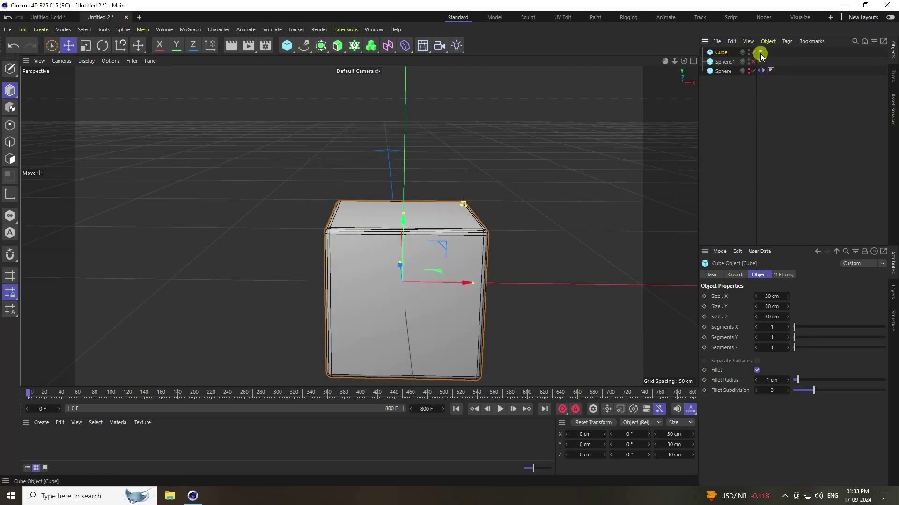
{"action": "left_click", "coordinate": [751, 61]}
{"action": "left_click", "coordinate": [284, 44]}
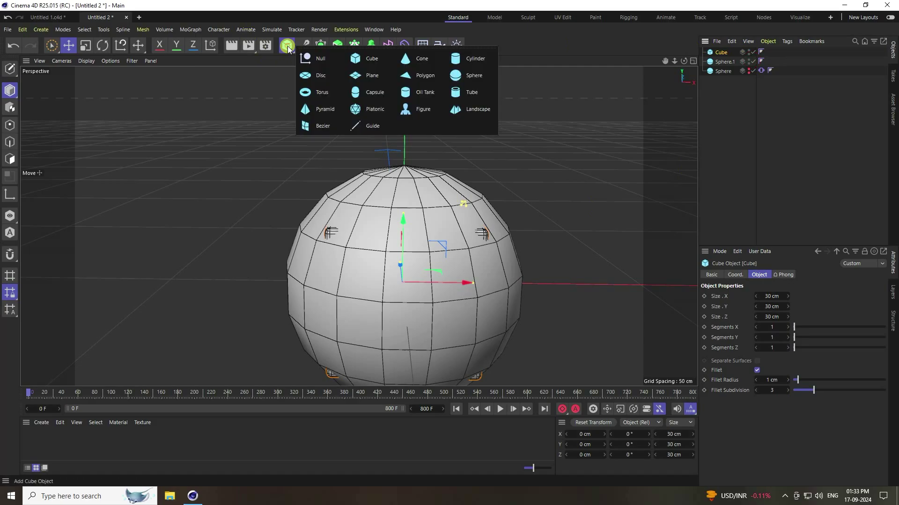
Add a capsule with a 12 cm radius and 60 cm height
{"action": "left_click", "coordinate": [364, 90]}
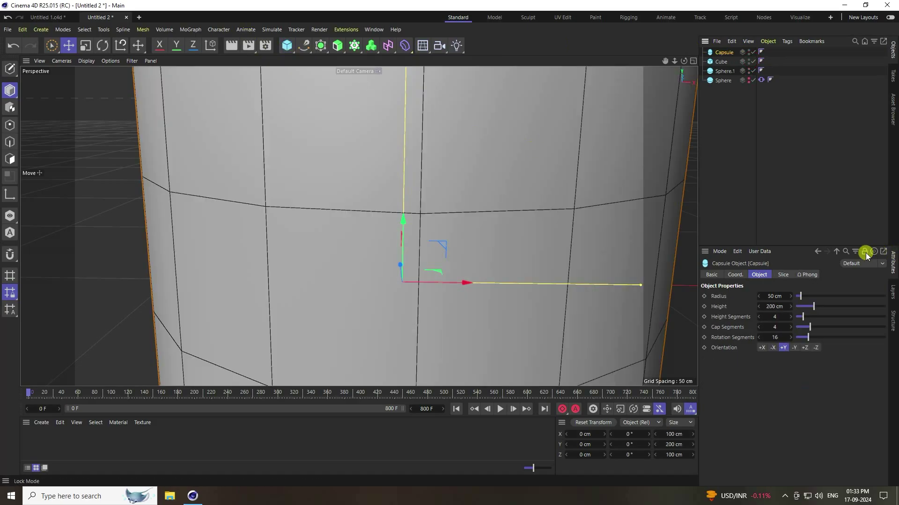
{"action": "left_click", "coordinate": [770, 296]}
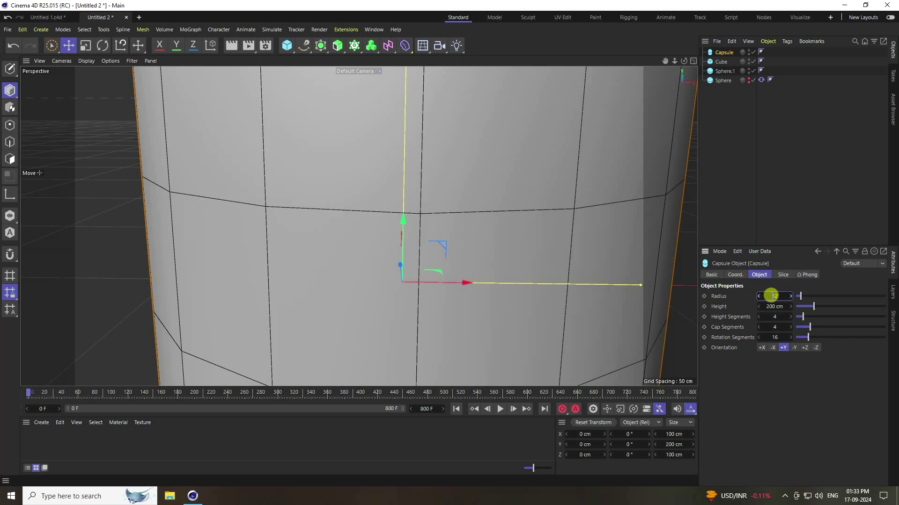
{"action": "type", "text": "12"}
{"action": "key", "text": "Return"}
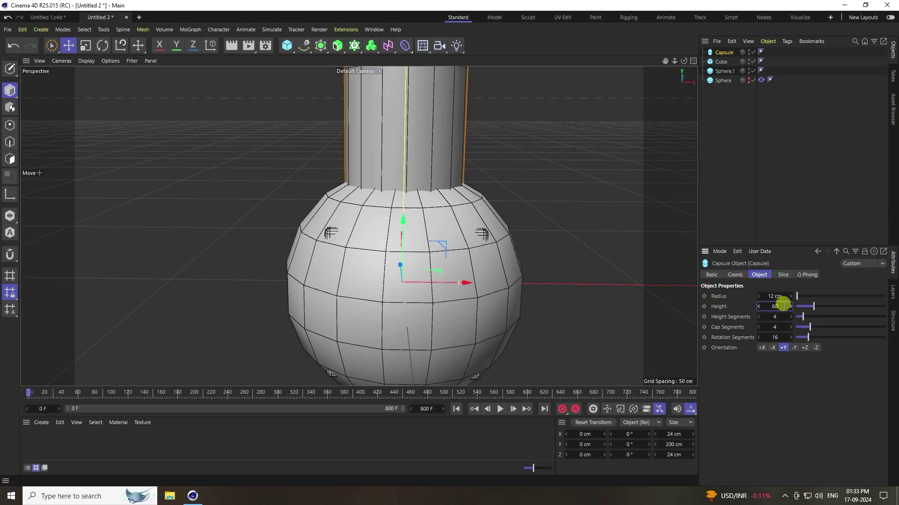
{"action": "left_click", "coordinate": [783, 306]}
{"action": "type", "text": "60"}
{"action": "key", "text": "Return"}
{"action": "scroll", "coordinate": [456, 183], "scroll_direction": "down", "scroll_amount": 4}
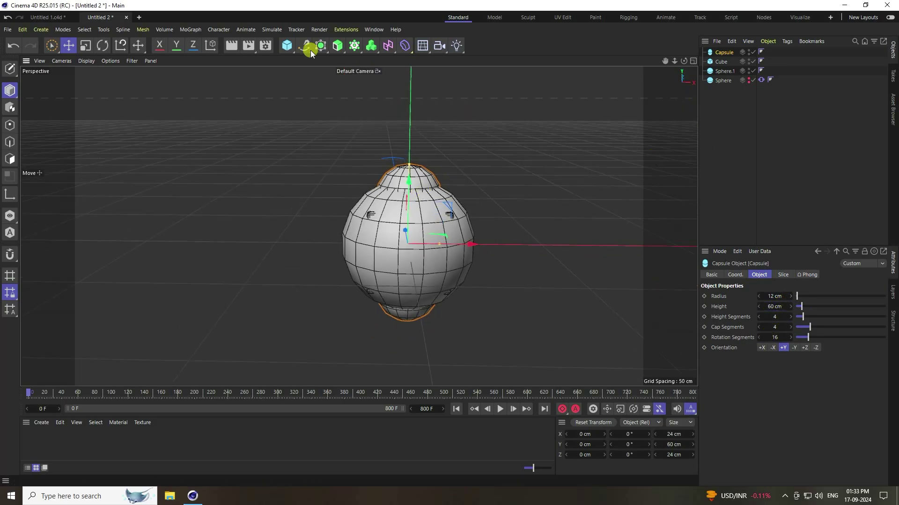
Add a Cloner and place Capsule, Cube and Sphere.1 under it
{"action": "left_click", "coordinate": [354, 45]}
{"action": "left_click", "coordinate": [380, 61]}
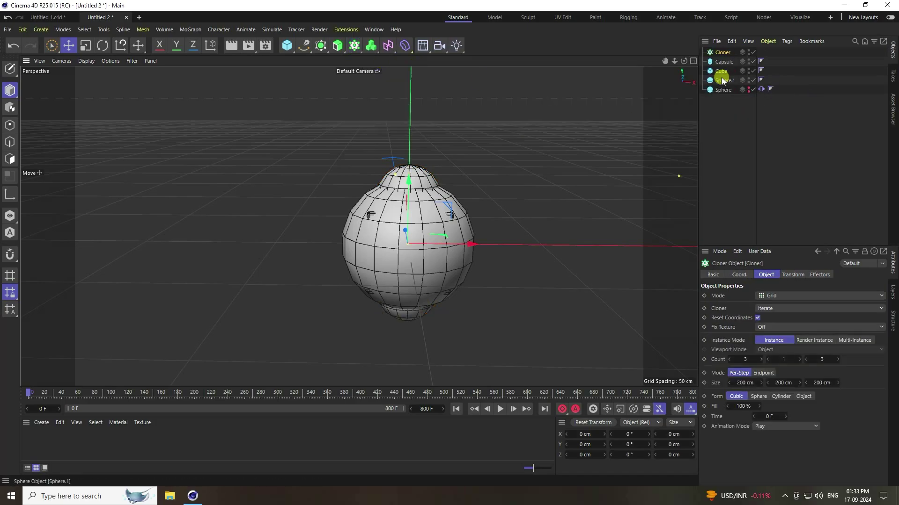
{"action": "left_click", "coordinate": [721, 78]}
{"action": "left_click", "coordinate": [725, 63], "text": "shift"}
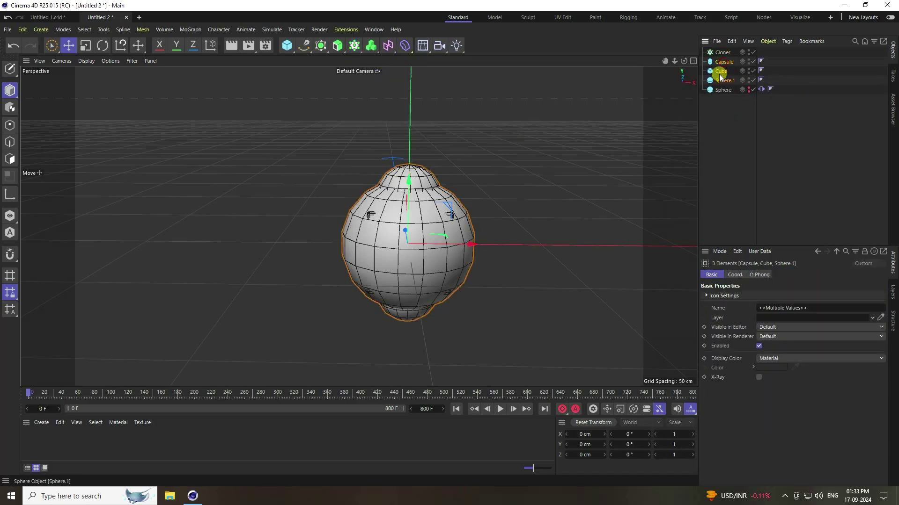
{"action": "left_click_drag", "start_coordinate": [725, 54], "coordinate": [722, 51]}
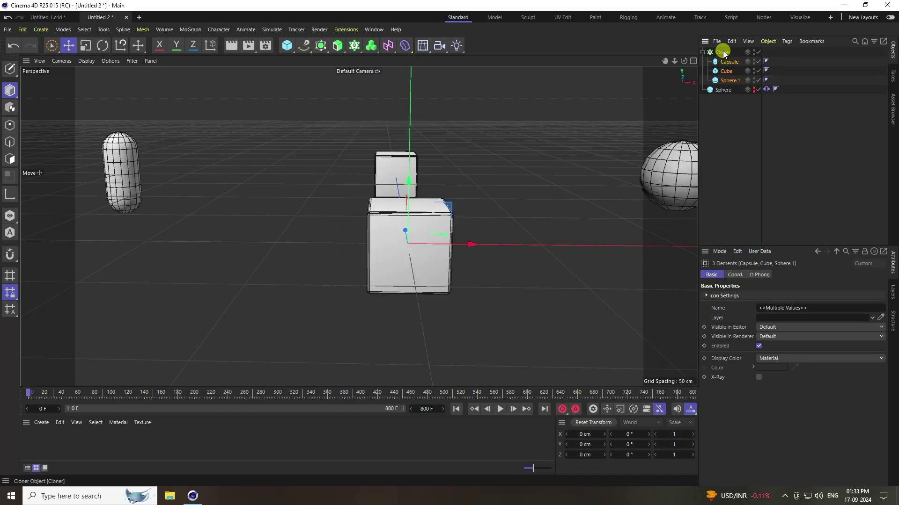
{"action": "left_click", "coordinate": [722, 51]}
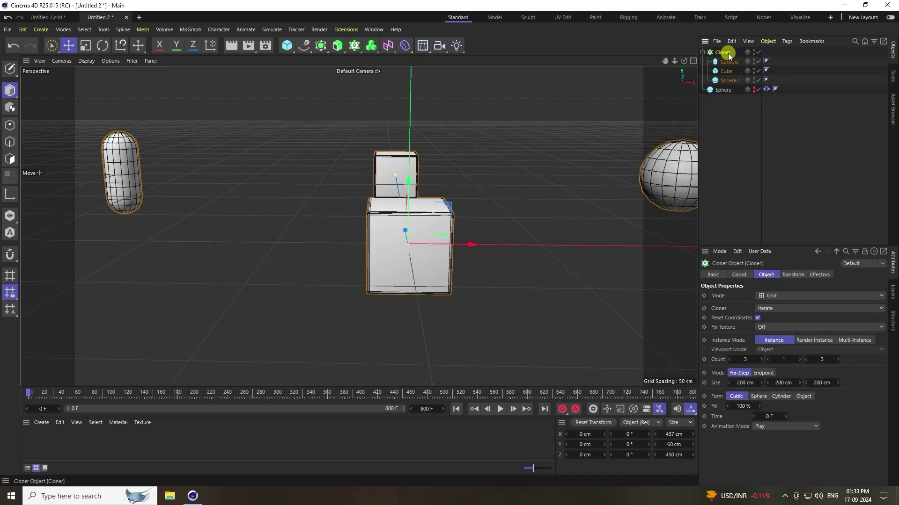
Set the Cloner to Object mode on the main Sphere with Vertex distribution, and preview
{"action": "left_click", "coordinate": [763, 296]}
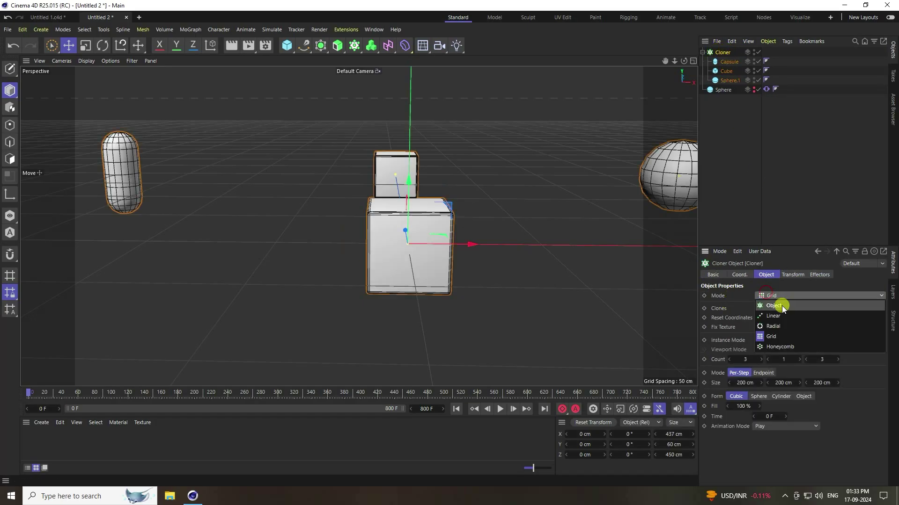
{"action": "left_click", "coordinate": [780, 304]}
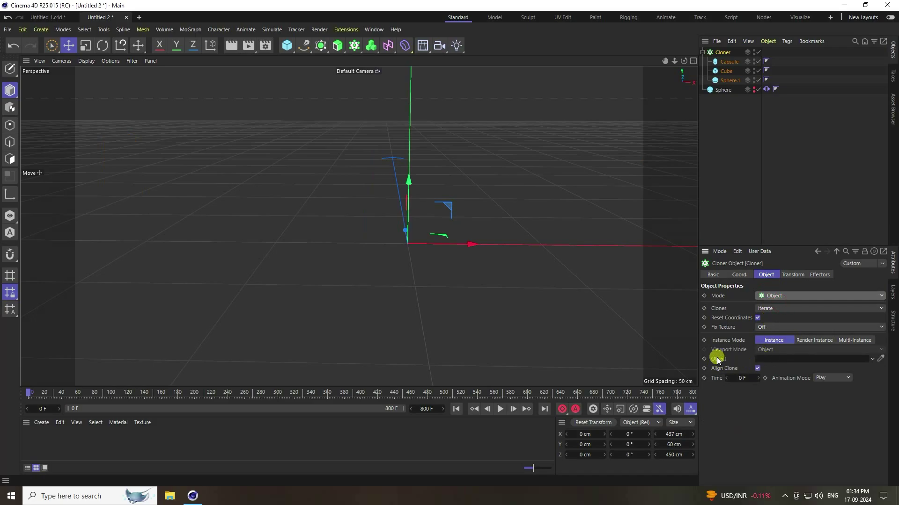
{"action": "left_click_drag", "start_coordinate": [724, 91], "coordinate": [809, 359]}
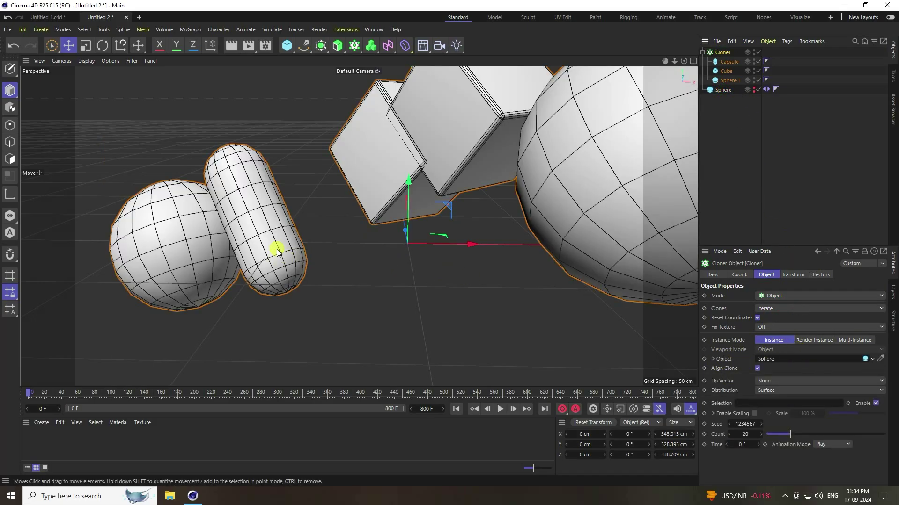
{"action": "scroll", "coordinate": [280, 247], "scroll_direction": "down", "scroll_amount": 5}
{"action": "scroll", "coordinate": [442, 228], "scroll_direction": "down", "scroll_amount": 2}
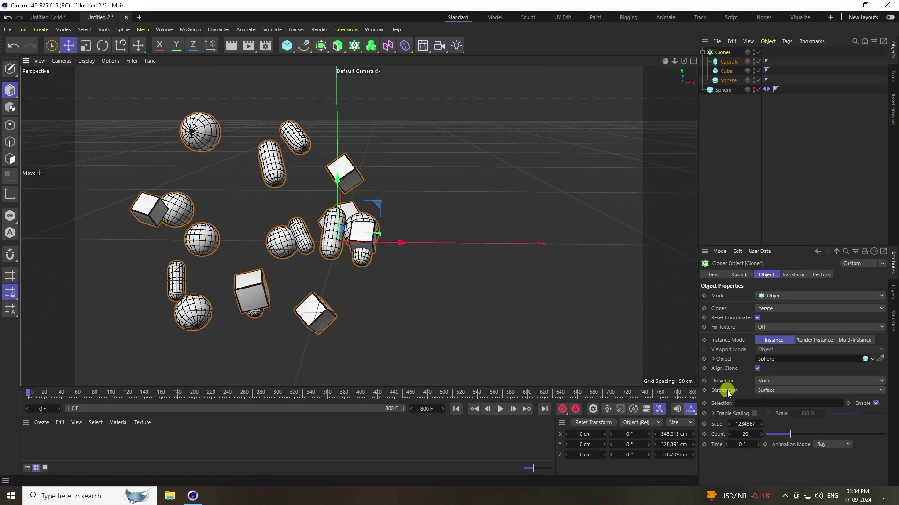
{"action": "left_click", "coordinate": [765, 392]}
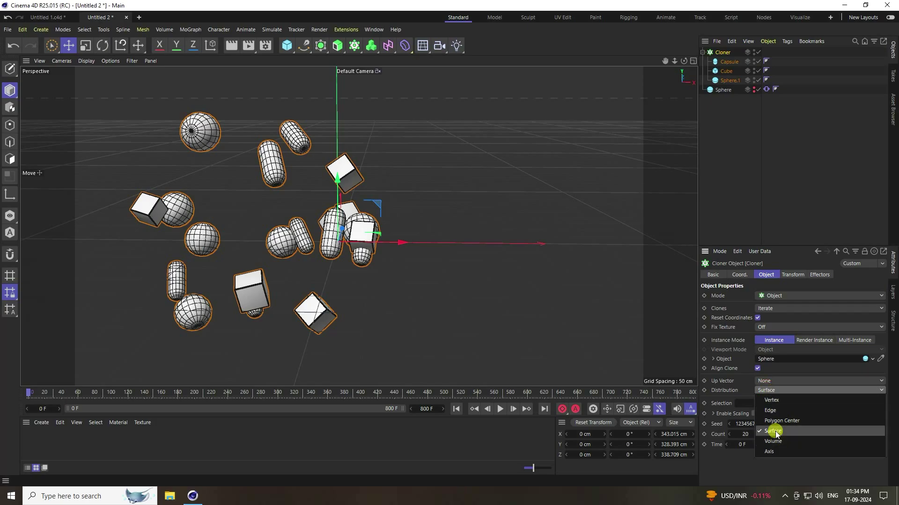
{"action": "left_click", "coordinate": [772, 400]}
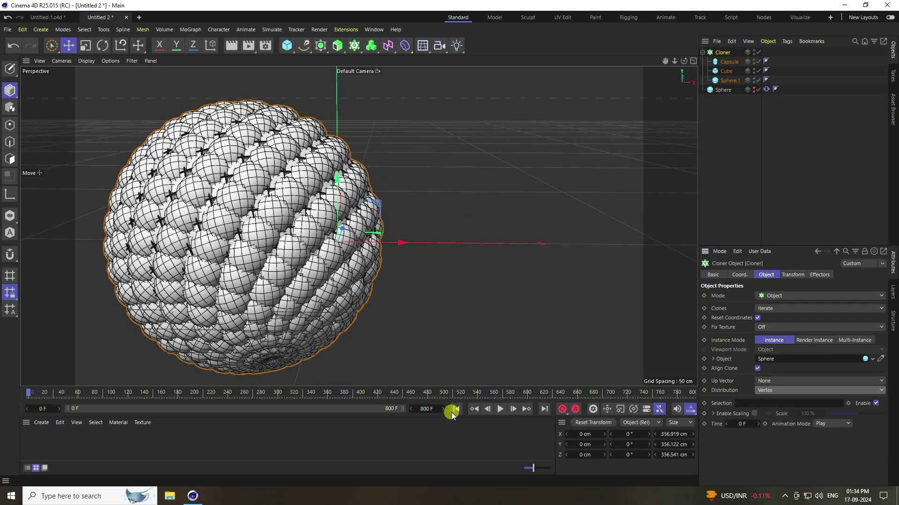
{"action": "left_click", "coordinate": [500, 409]}
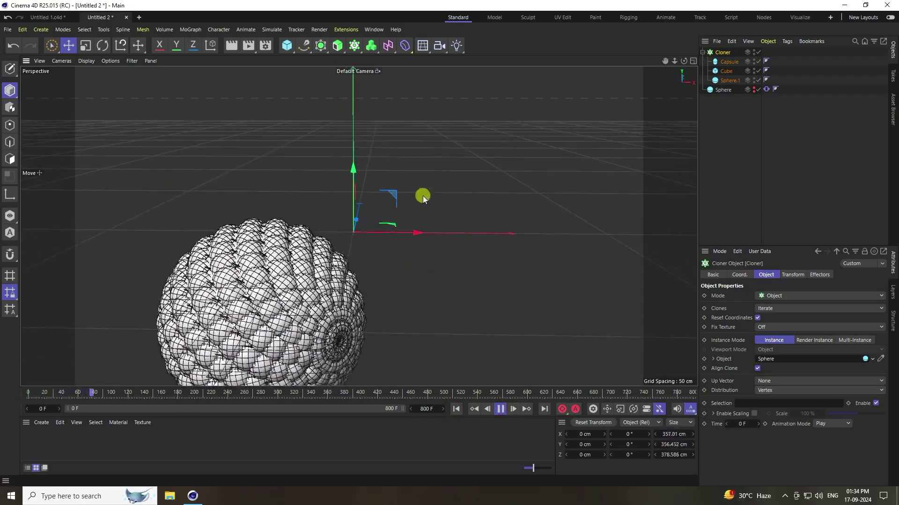
{"action": "left_click", "coordinate": [500, 409]}
{"action": "left_click", "coordinate": [456, 409]}
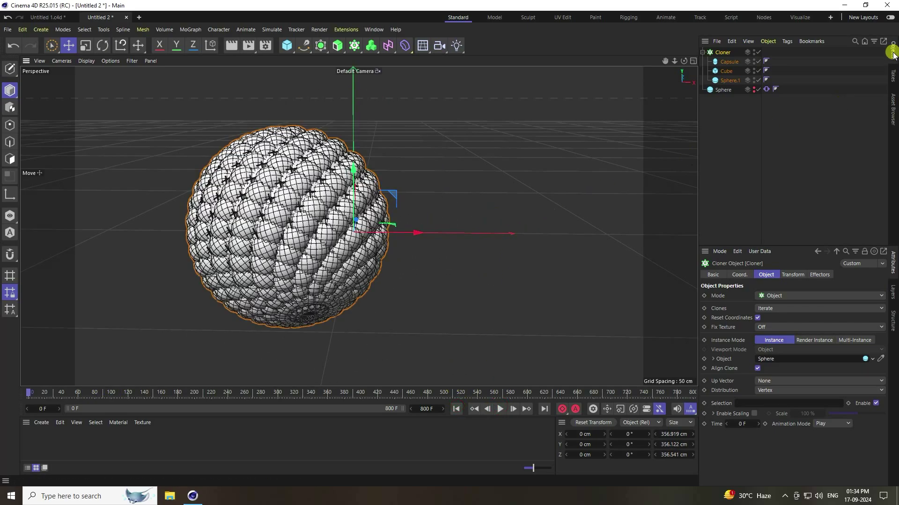
Add a Rigid Body tag to the Cloner and preview the simulation
{"action": "right_click", "coordinate": [723, 54]}
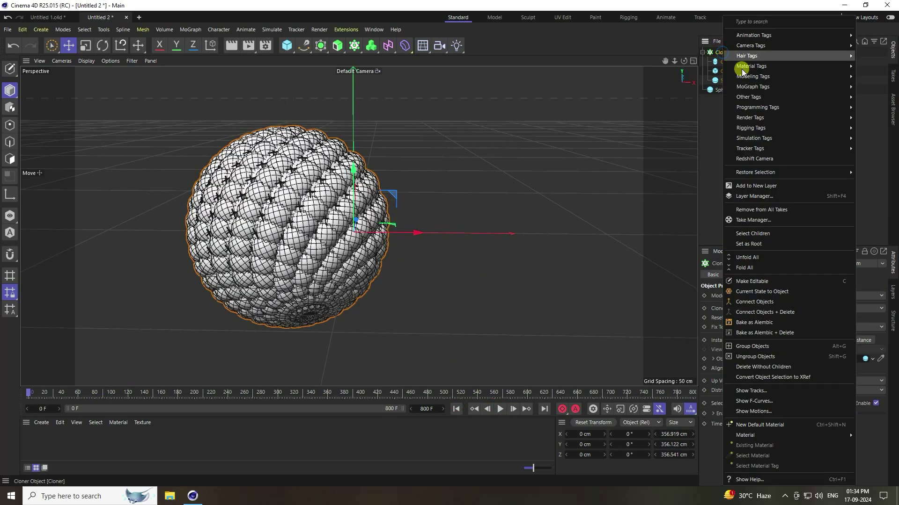
{"action": "mouse_move", "coordinate": [764, 138]}
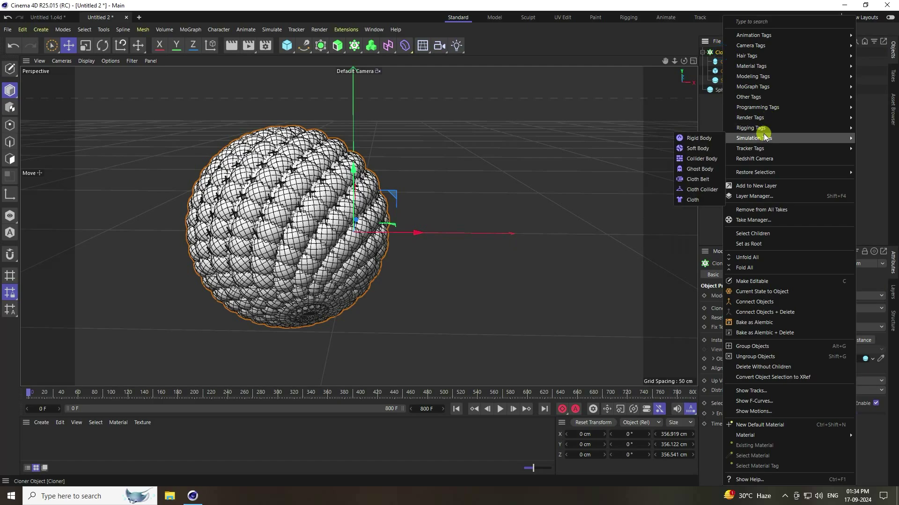
{"action": "left_click", "coordinate": [694, 137]}
{"action": "left_click", "coordinate": [456, 409]}
{"action": "left_click", "coordinate": [500, 409]}
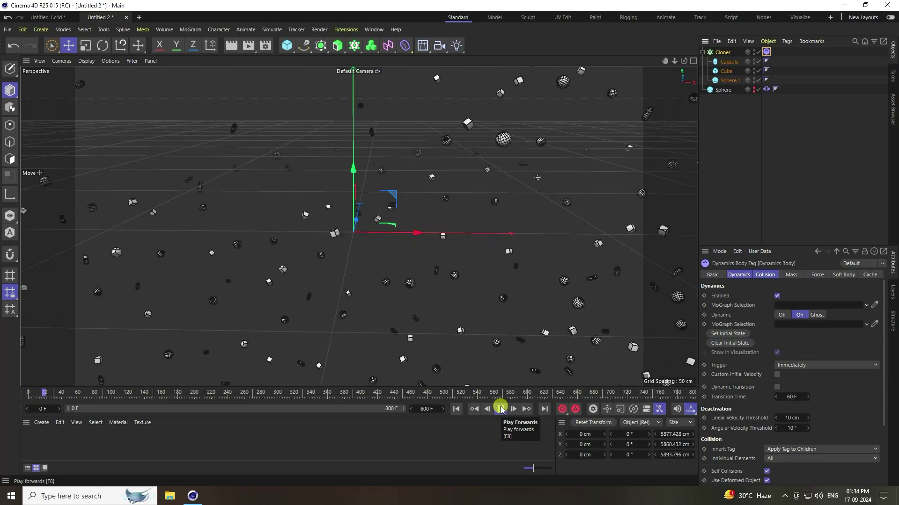
{"action": "left_click", "coordinate": [457, 410]}
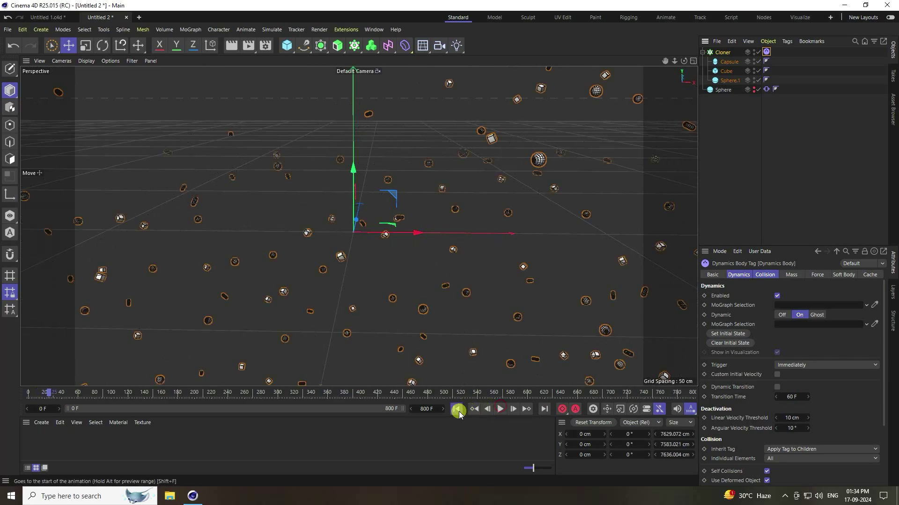
Set the rigid body's Follow Position to 4 in the Force tab and replay
{"action": "left_click", "coordinate": [816, 274]}
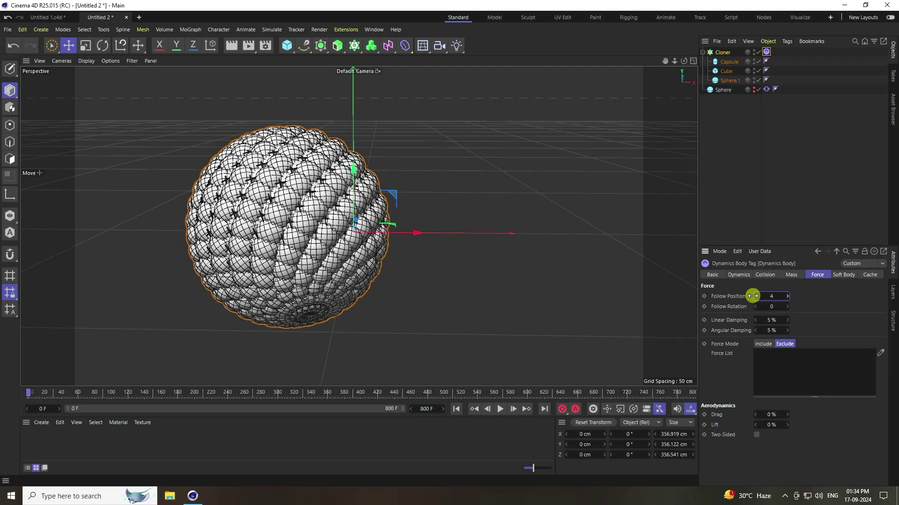
{"action": "left_click", "coordinate": [500, 409]}
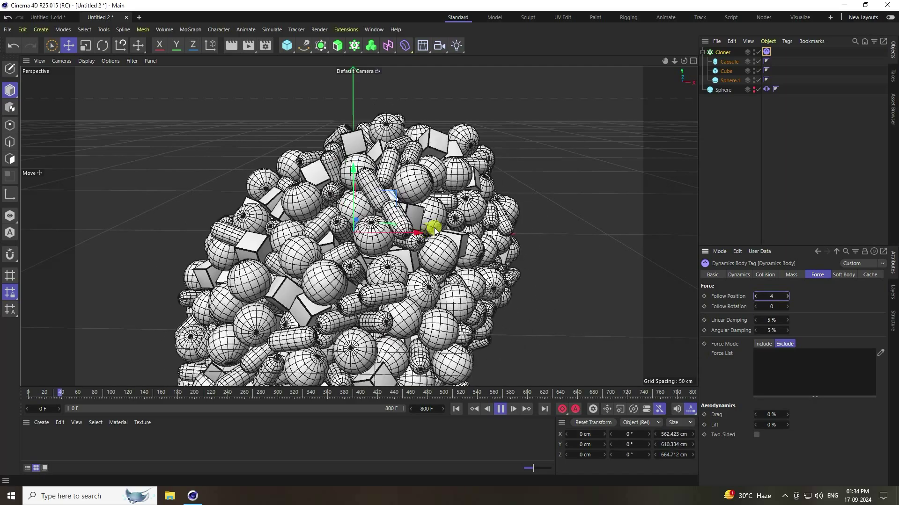
{"action": "left_click", "coordinate": [500, 409]}
{"action": "left_click", "coordinate": [454, 408]}
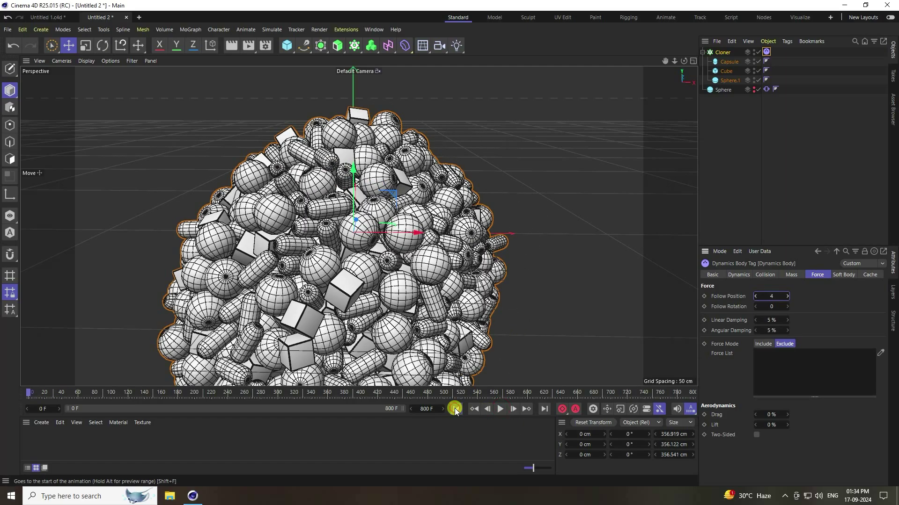
{"action": "left_click", "coordinate": [720, 252]}
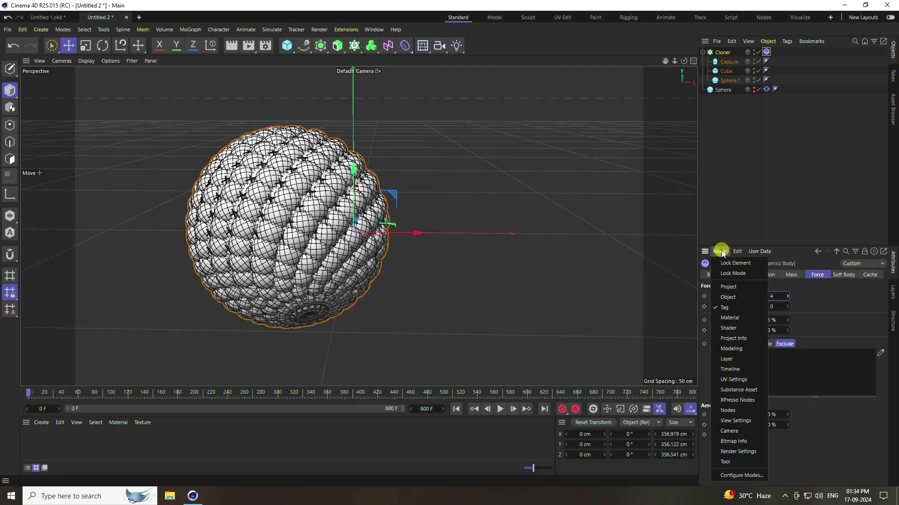
Set project dynamics gravity to 0 cm, preview the floating clones, then rewind
{"action": "left_click", "coordinate": [721, 251]}
{"action": "left_click", "coordinate": [723, 251]}
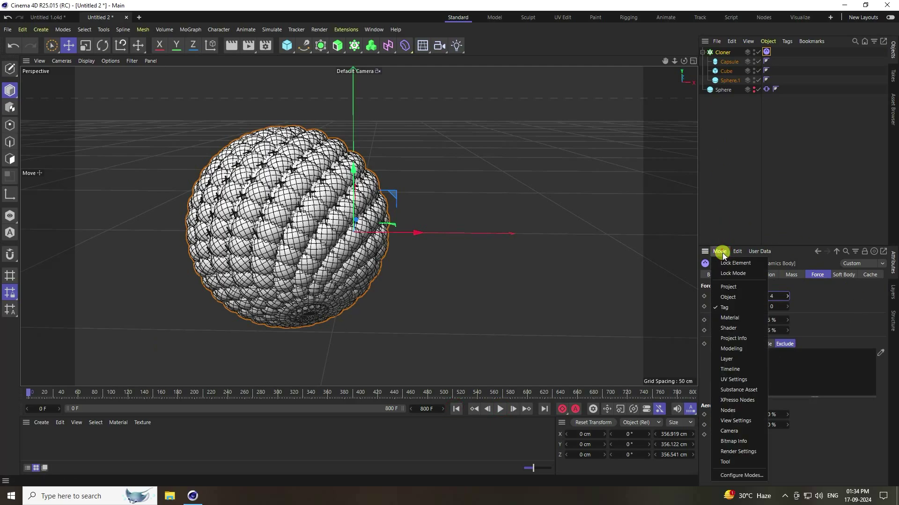
{"action": "left_click", "coordinate": [727, 287]}
{"action": "left_click", "coordinate": [818, 276]}
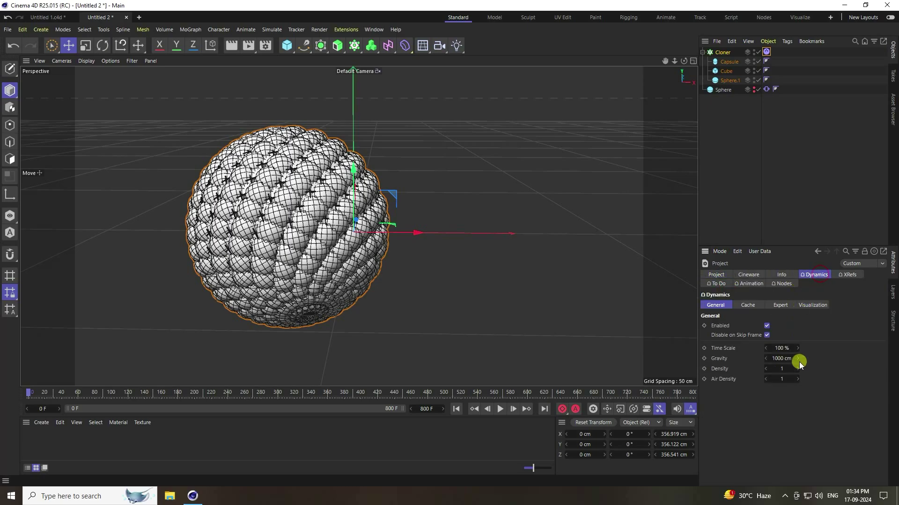
{"action": "key", "text": "Return"}
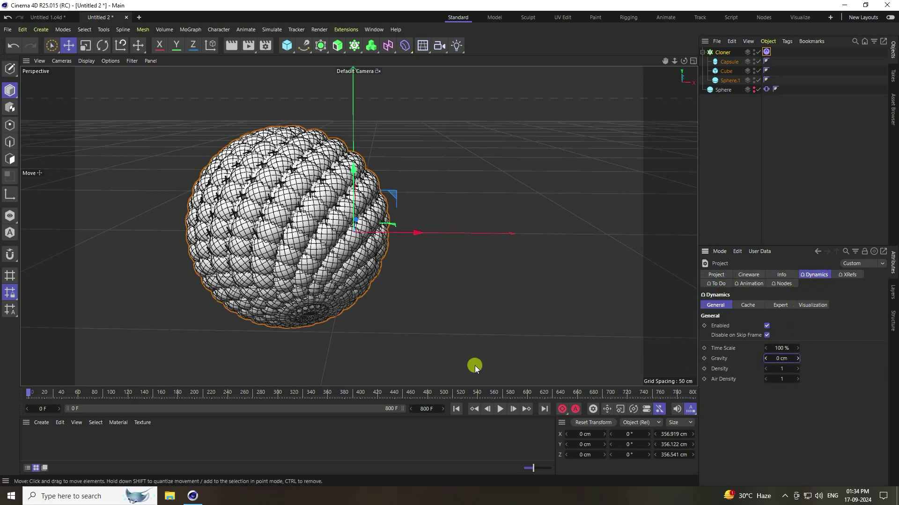
{"action": "left_click", "coordinate": [501, 409]}
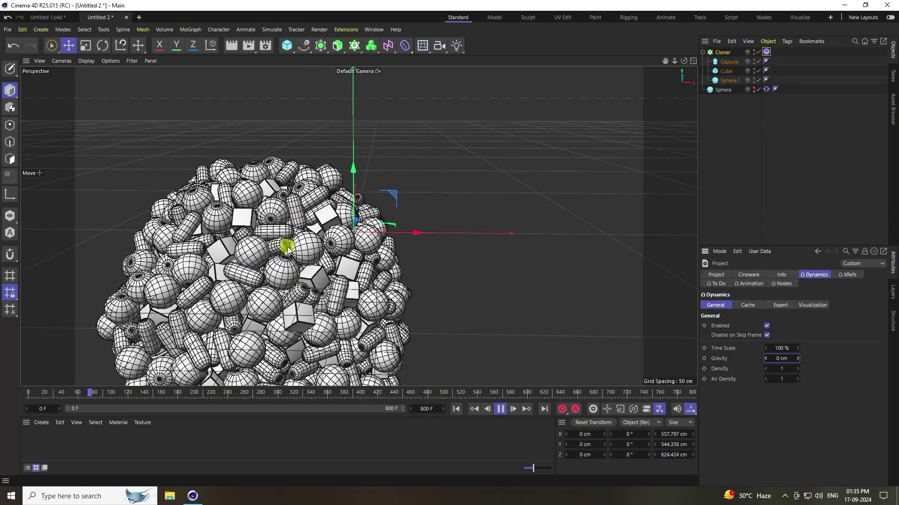
{"action": "left_click", "coordinate": [499, 409]}
{"action": "left_click", "coordinate": [457, 408]}
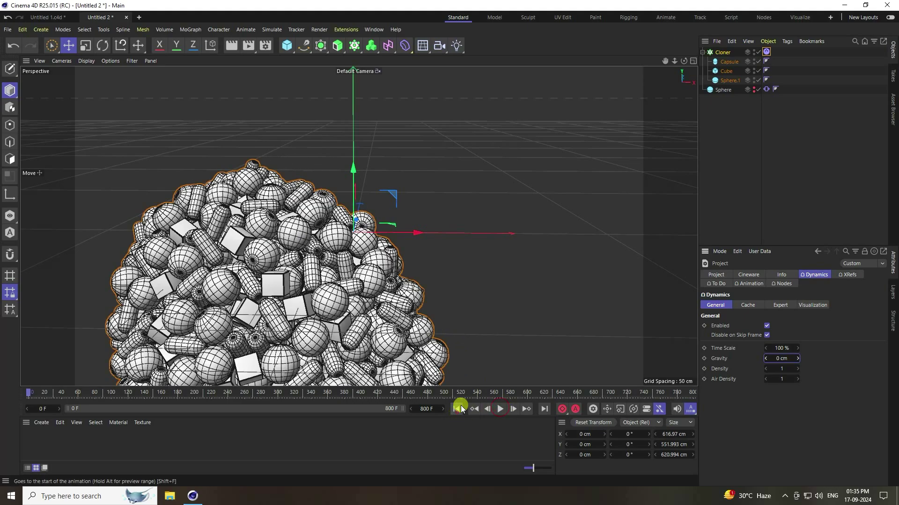
Add a Random effector to the Cloner with 100 cm P.X, P.Y and P.Z offsets
{"action": "left_click", "coordinate": [726, 54]}
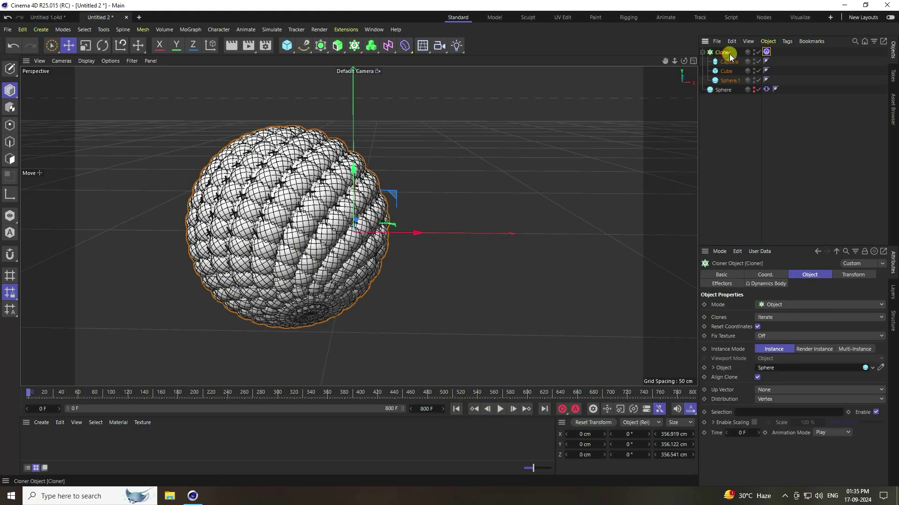
{"action": "left_click", "coordinate": [197, 31]}
{"action": "mouse_move", "coordinate": [215, 44]}
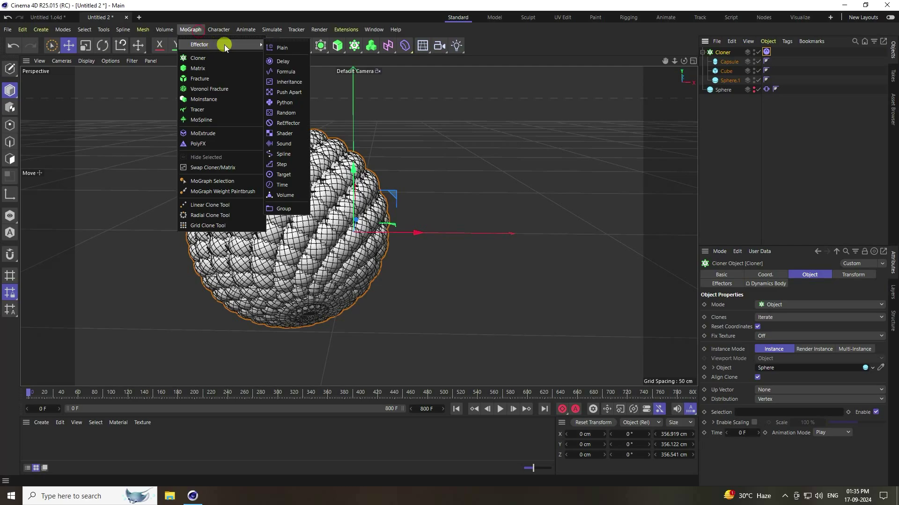
{"action": "left_click", "coordinate": [280, 112]}
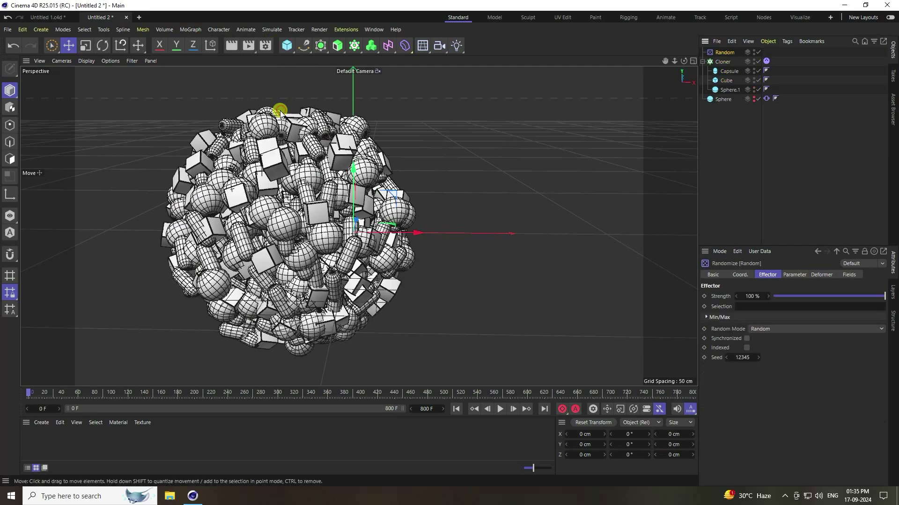
{"action": "left_click", "coordinate": [796, 275]}
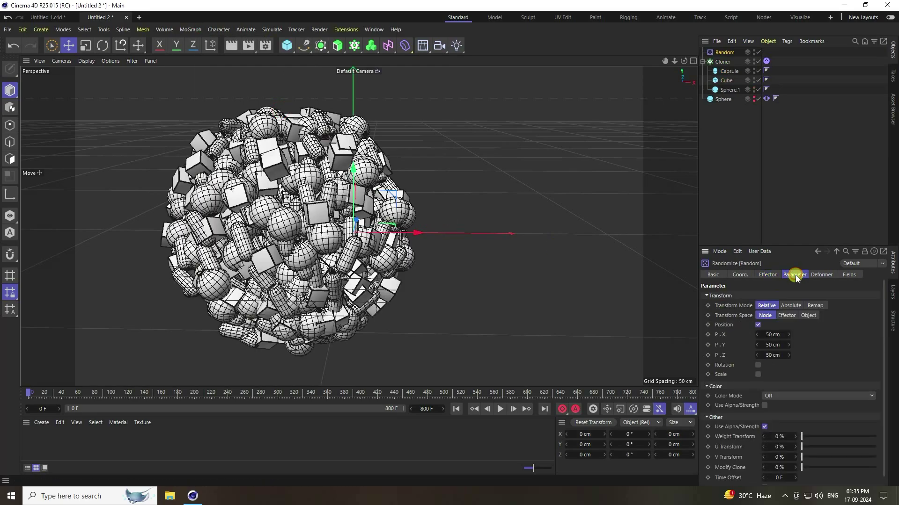
{"action": "left_click", "coordinate": [771, 333]}
{"action": "type", "text": "100"}
{"action": "key", "text": "Tab"}
{"action": "type", "text": "100"}
{"action": "key", "text": "Tab"}
{"action": "type", "text": "1"}
{"action": "key", "text": "Return"}
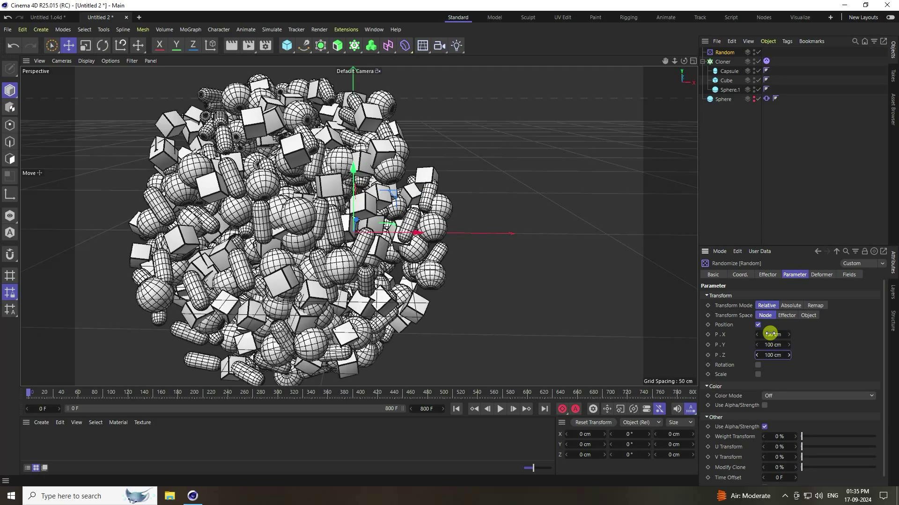
Enable uniform random scale of 0.7 on the effector and preview the varied clones
{"action": "left_click", "coordinate": [500, 409]}
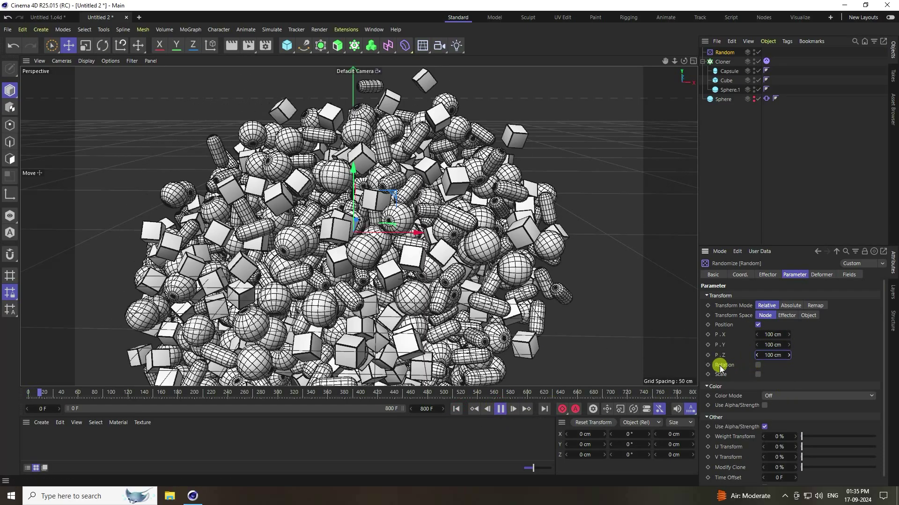
{"action": "left_click", "coordinate": [499, 409]}
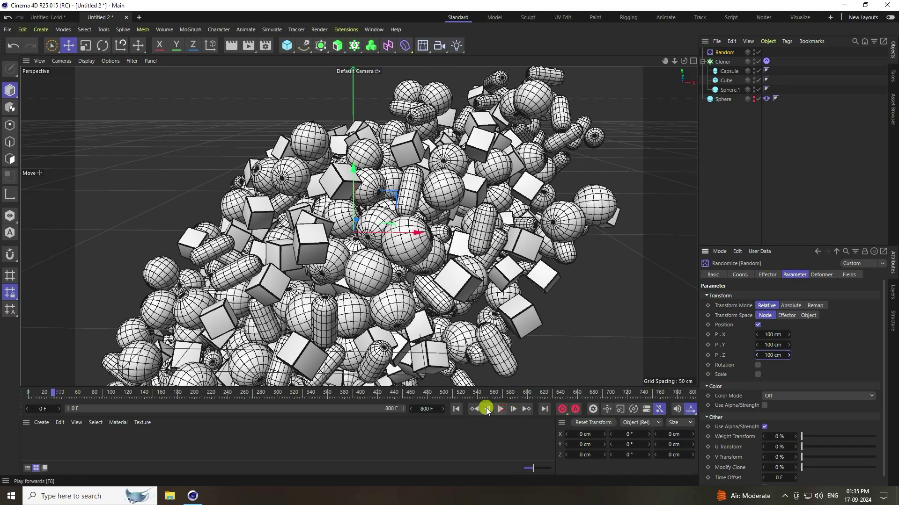
{"action": "left_click", "coordinate": [452, 409]}
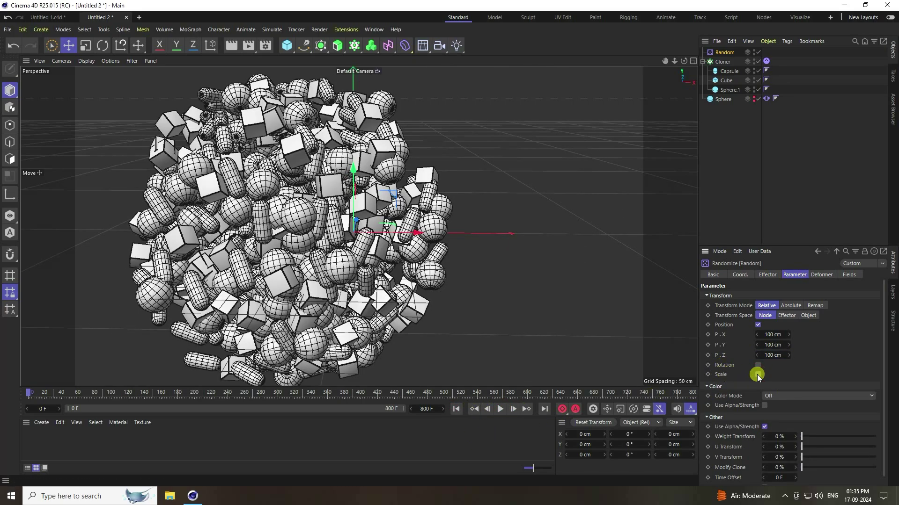
{"action": "left_click", "coordinate": [758, 374]}
{"action": "left_click", "coordinate": [758, 383]}
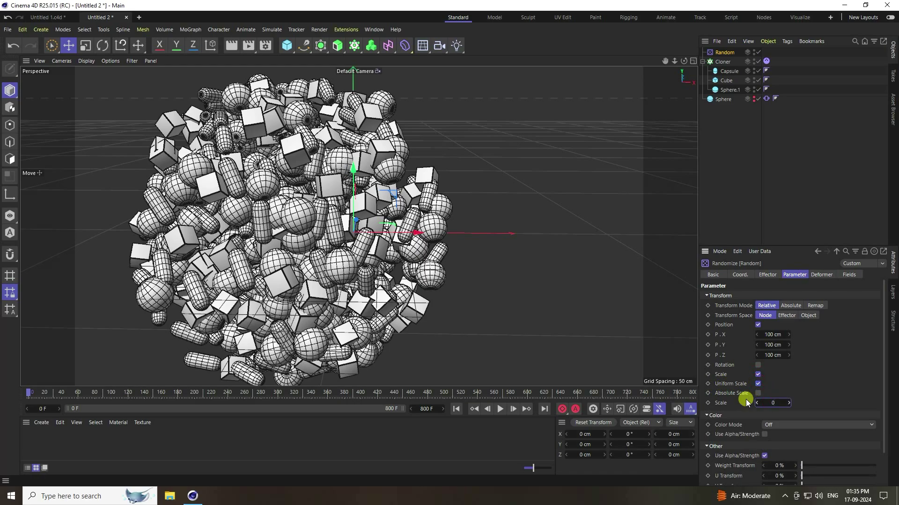
{"action": "type", "text": "0.7"}
{"action": "key", "text": "Return"}
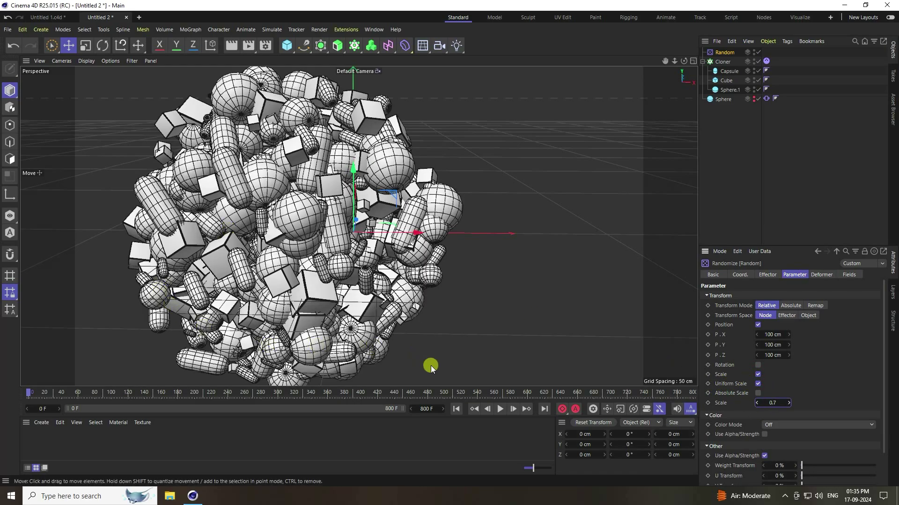
{"action": "left_click", "coordinate": [500, 409]}
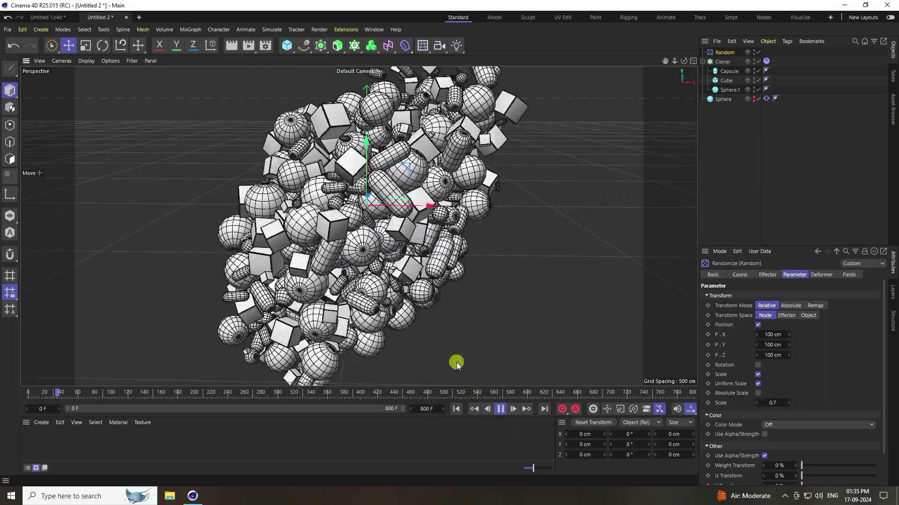
{"action": "left_click", "coordinate": [501, 409]}
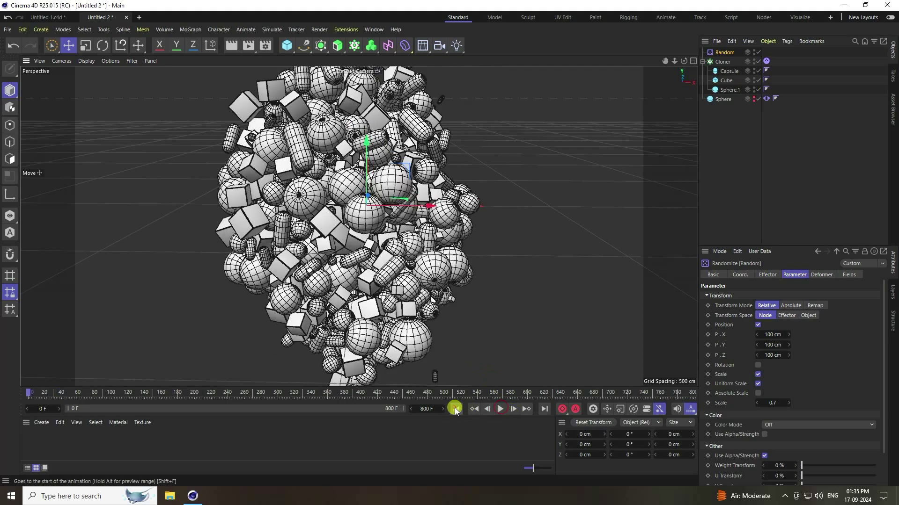
{"action": "left_click", "coordinate": [455, 409]}
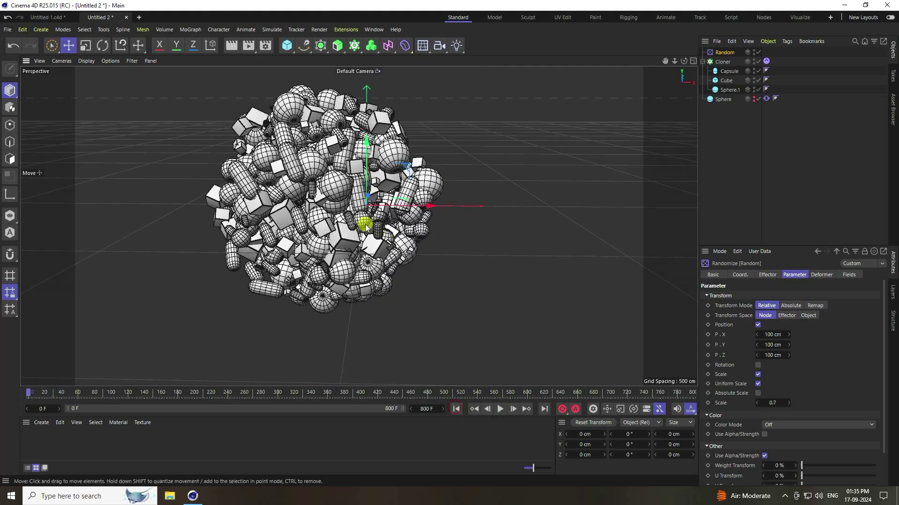
Add a Delay effector to the Cloner at 65% strength in Spring mode
{"action": "left_click", "coordinate": [724, 62]}
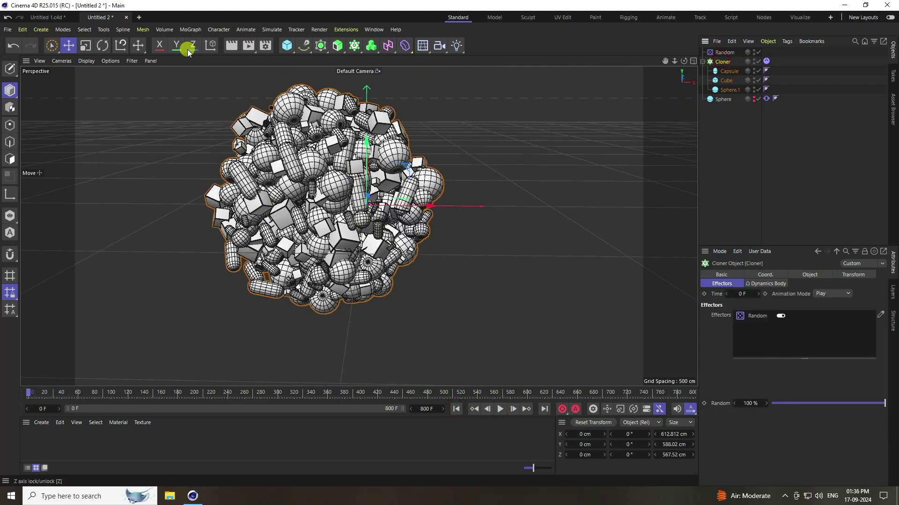
{"action": "left_click", "coordinate": [189, 29]}
{"action": "mouse_move", "coordinate": [202, 45]}
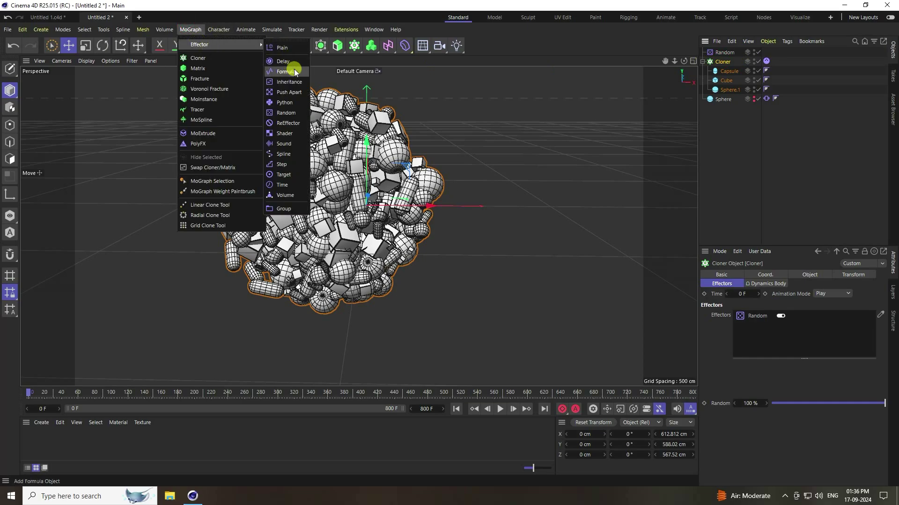
{"action": "left_click", "coordinate": [293, 63]}
{"action": "left_click", "coordinate": [768, 275]}
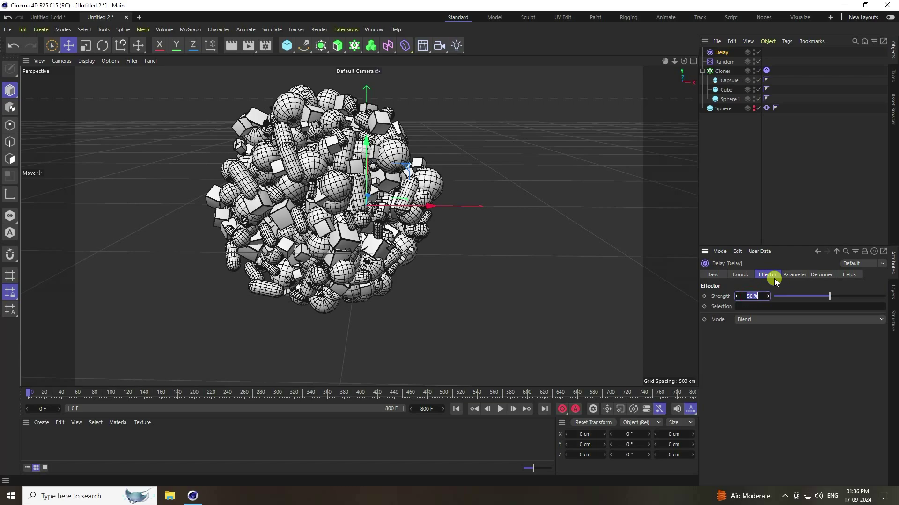
{"action": "left_click", "coordinate": [757, 325]}
{"action": "left_click", "coordinate": [758, 350]}
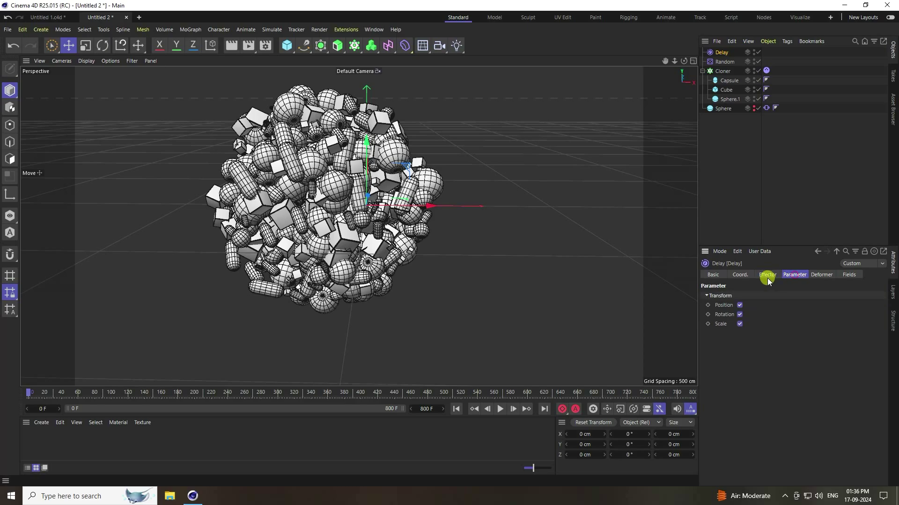
{"action": "left_click", "coordinate": [727, 74]}
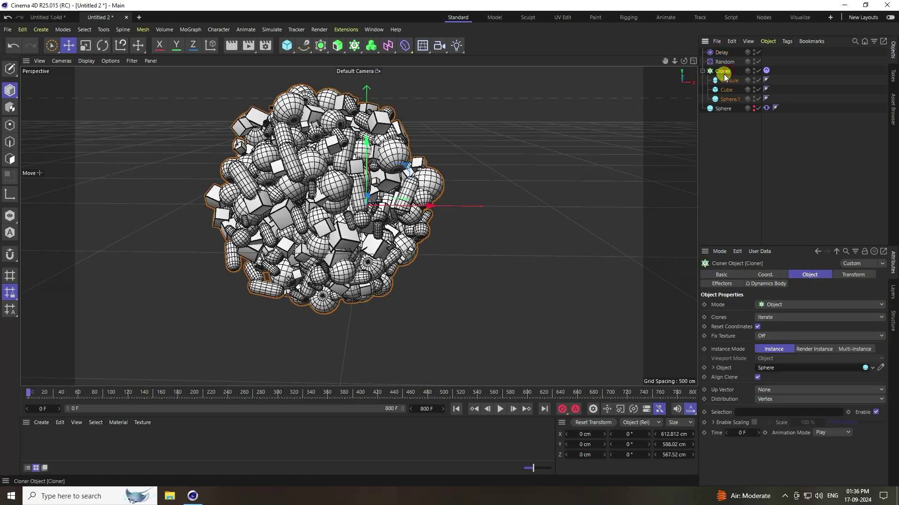
Add a Formula effector to the cloner and play the animation to preview it
{"action": "left_click", "coordinate": [189, 29]}
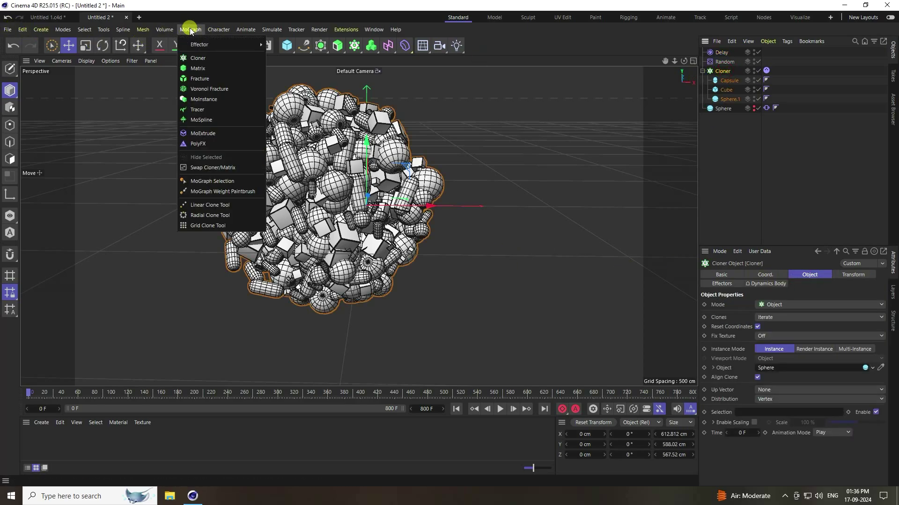
{"action": "mouse_move", "coordinate": [216, 45]}
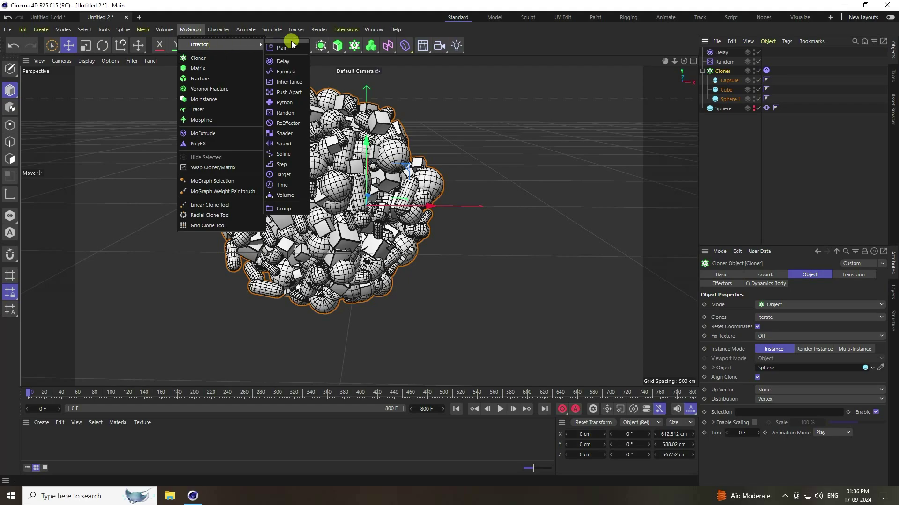
{"action": "left_click", "coordinate": [285, 72]}
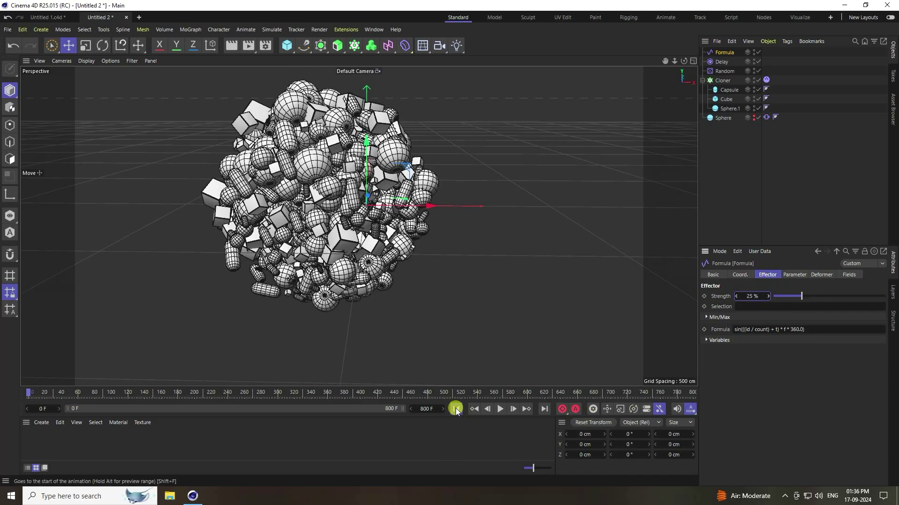
{"action": "left_click", "coordinate": [501, 410]}
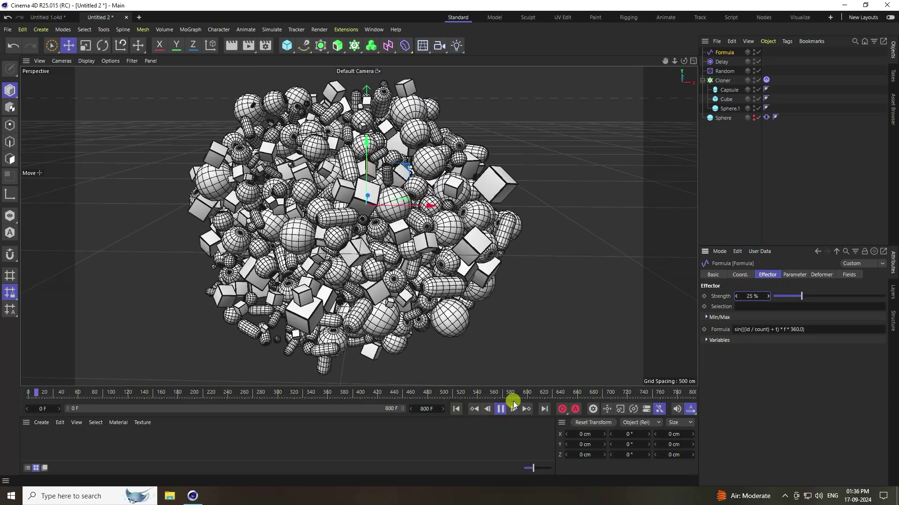
Set the Formula effector's P.X offset to 100 cm, then stop and rewind to the start
{"action": "left_click", "coordinate": [794, 275]}
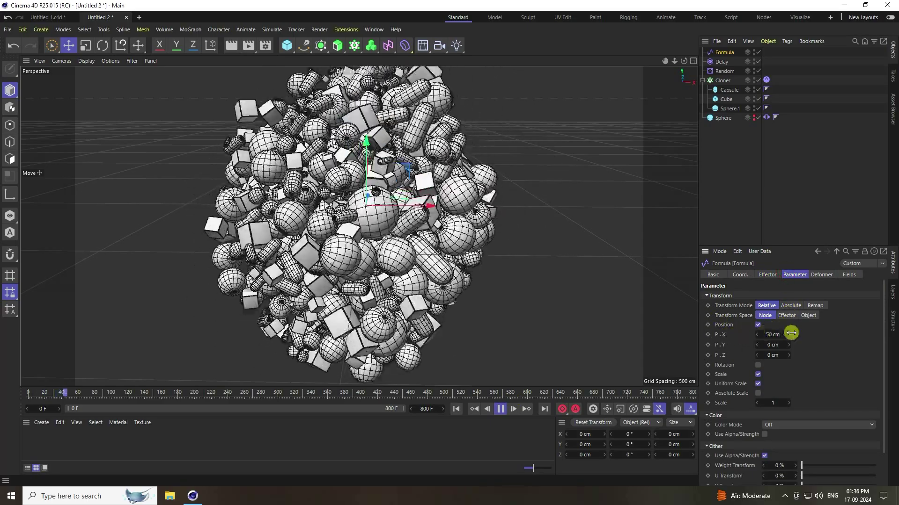
{"action": "double_click", "coordinate": [772, 334]}
{"action": "type", "text": "100"}
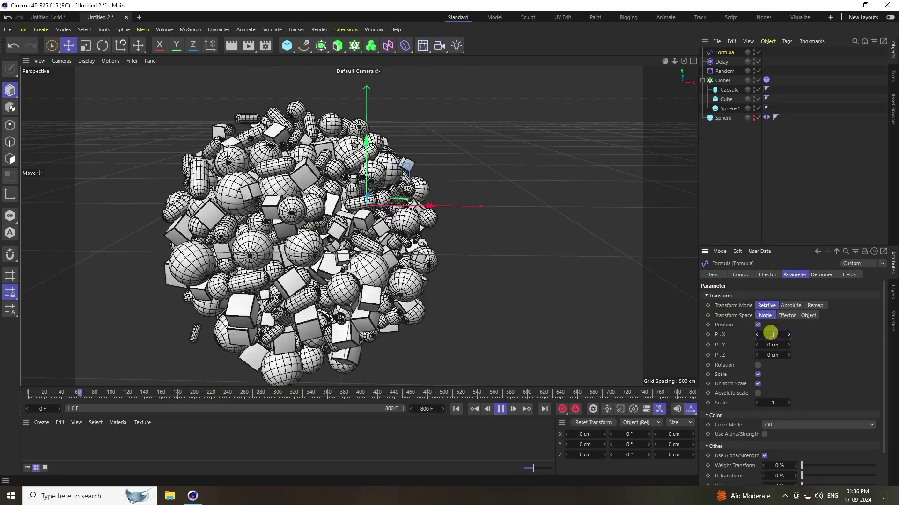
{"action": "key", "text": "Return"}
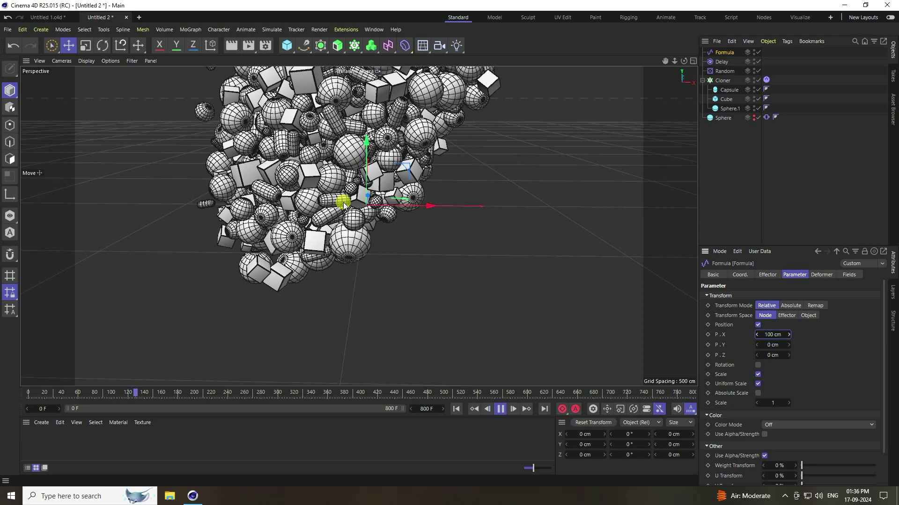
{"action": "left_click", "coordinate": [500, 409]}
{"action": "left_click", "coordinate": [457, 409]}
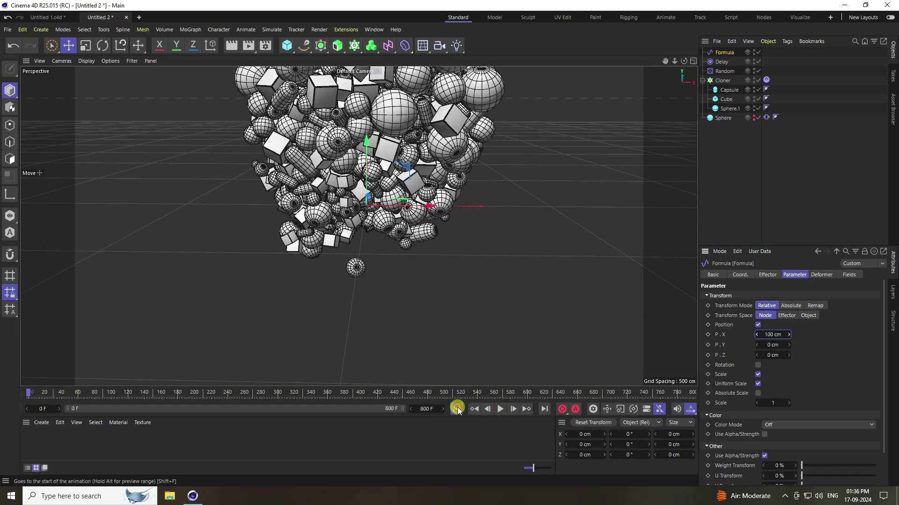
{"action": "left_click", "coordinate": [286, 45]}
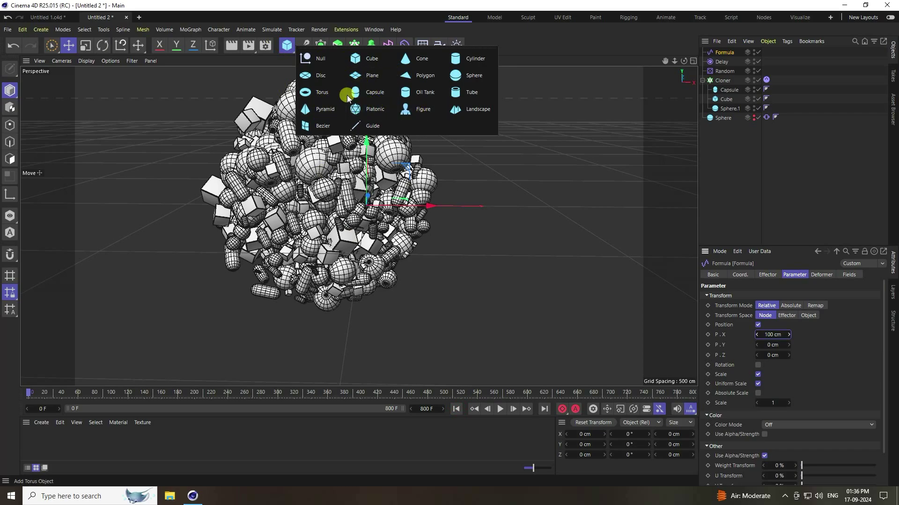
Add a new sphere primitive, Sphere.1, with a 200 cm radius
{"action": "left_click", "coordinate": [470, 75]}
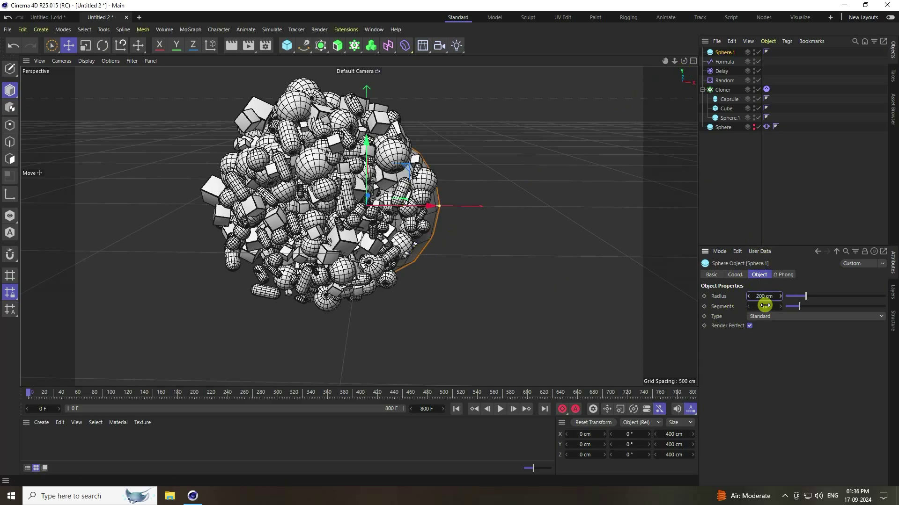
Keep 32 segments on Sphere.1 and give it a Collider Body simulation tag
{"action": "key", "text": "Return"}
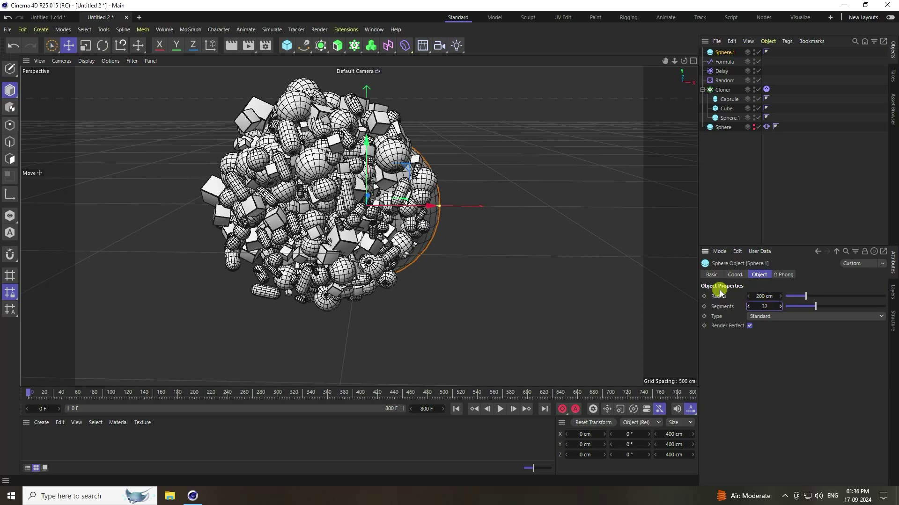
{"action": "right_click", "coordinate": [725, 53]}
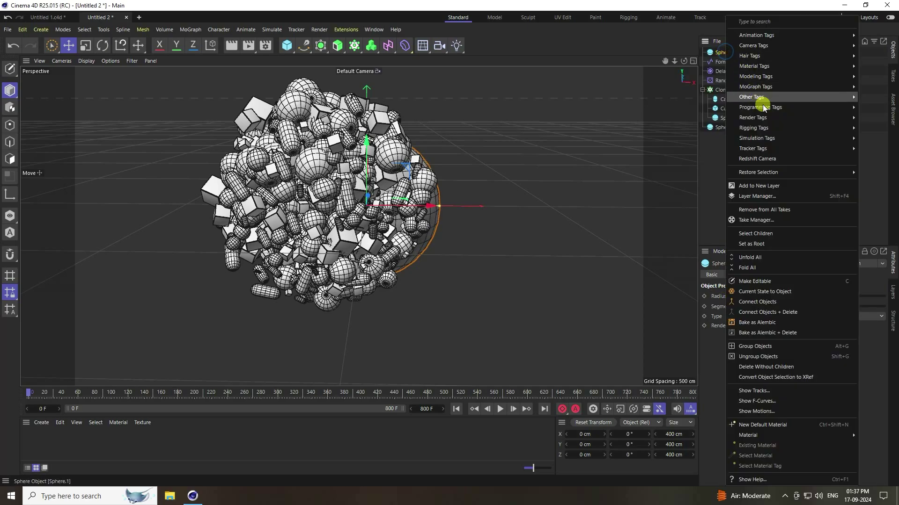
{"action": "mouse_move", "coordinate": [745, 142]}
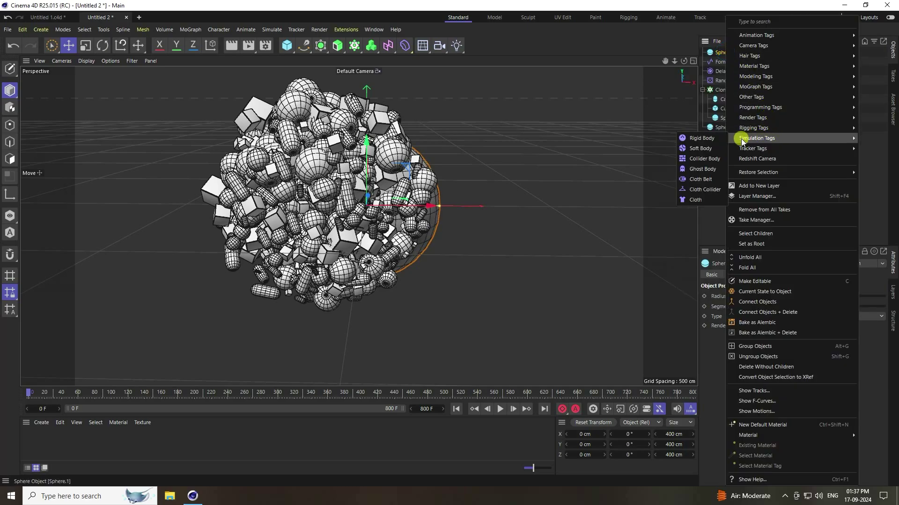
{"action": "left_click", "coordinate": [708, 159]}
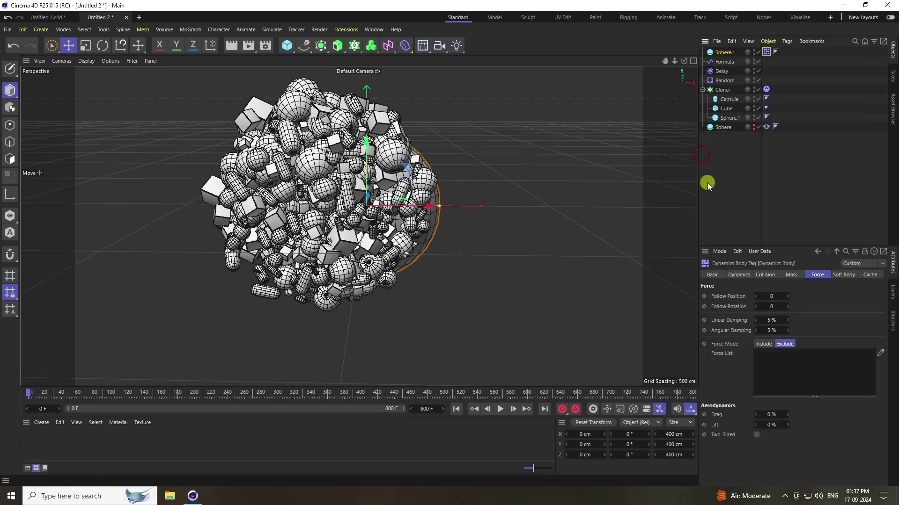
{"action": "left_click", "coordinate": [761, 275]}
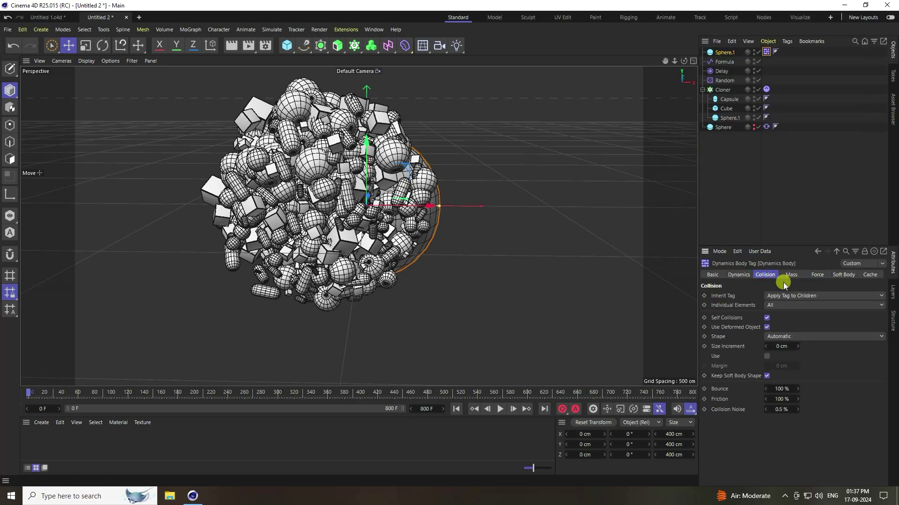
Play the simulation to test the collisions, then stop and rewind to frame 0
{"action": "left_click", "coordinate": [501, 410]}
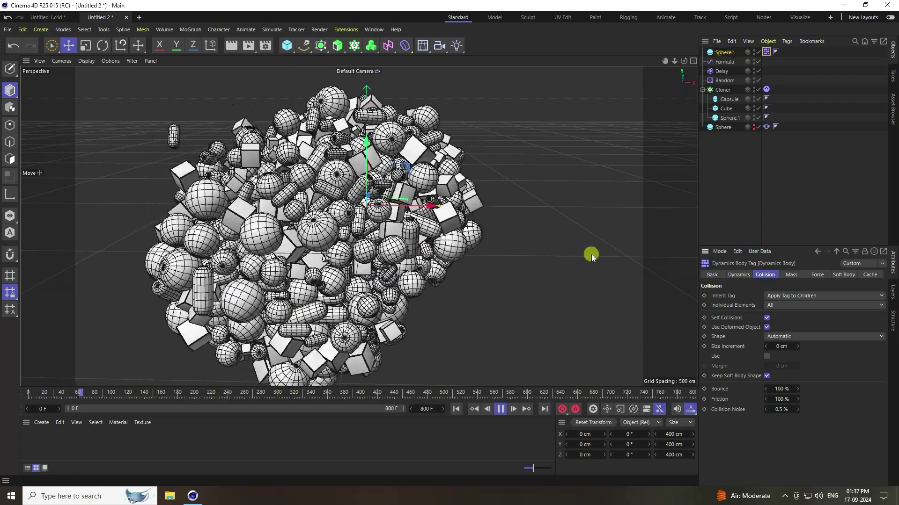
{"action": "left_click", "coordinate": [500, 409]}
{"action": "left_click", "coordinate": [459, 409]}
{"action": "left_click", "coordinate": [725, 53]}
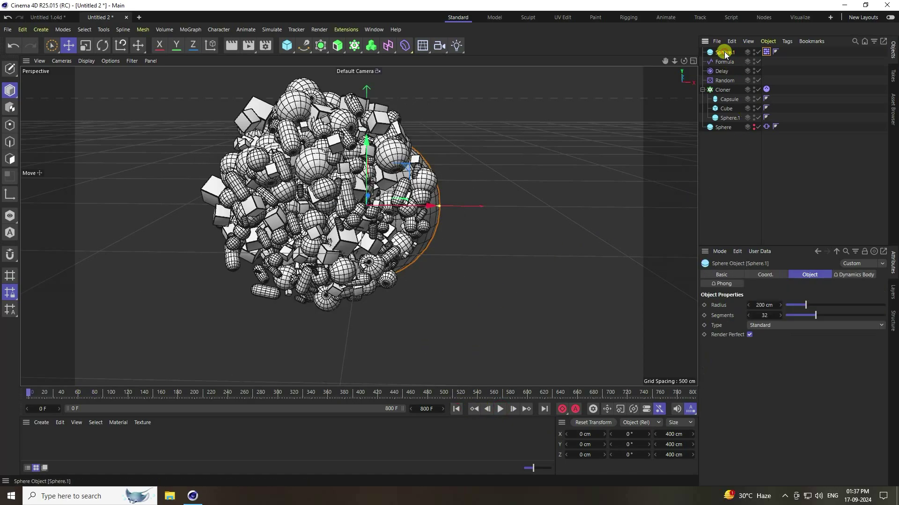
Add a Vibrate tag to Sphere.1 and enable position vibration with 500 cm Y amplitude
{"action": "right_click", "coordinate": [724, 53]}
{"action": "mouse_move", "coordinate": [749, 35]}
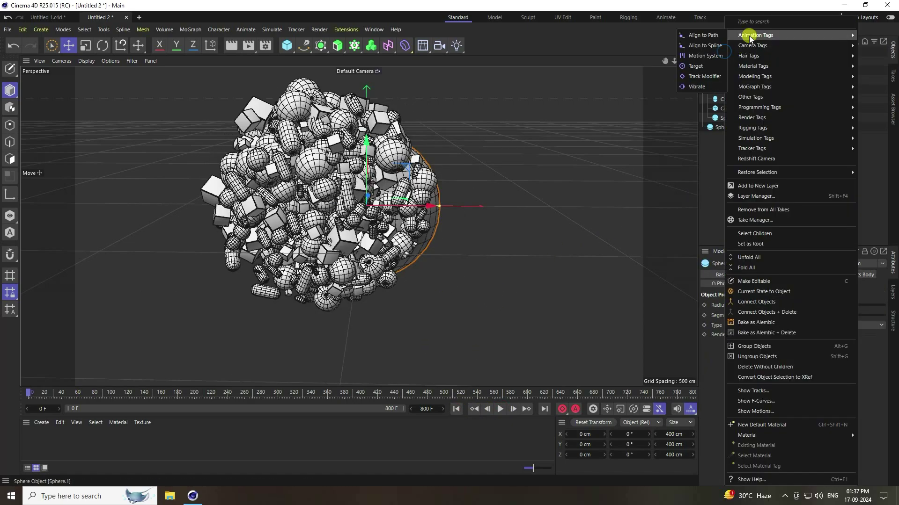
{"action": "left_click", "coordinate": [691, 88]}
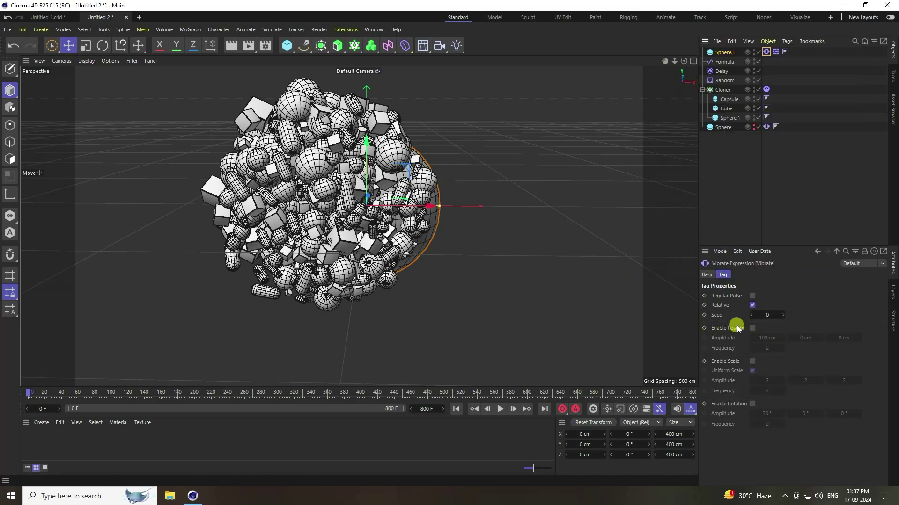
{"action": "left_click", "coordinate": [752, 328]}
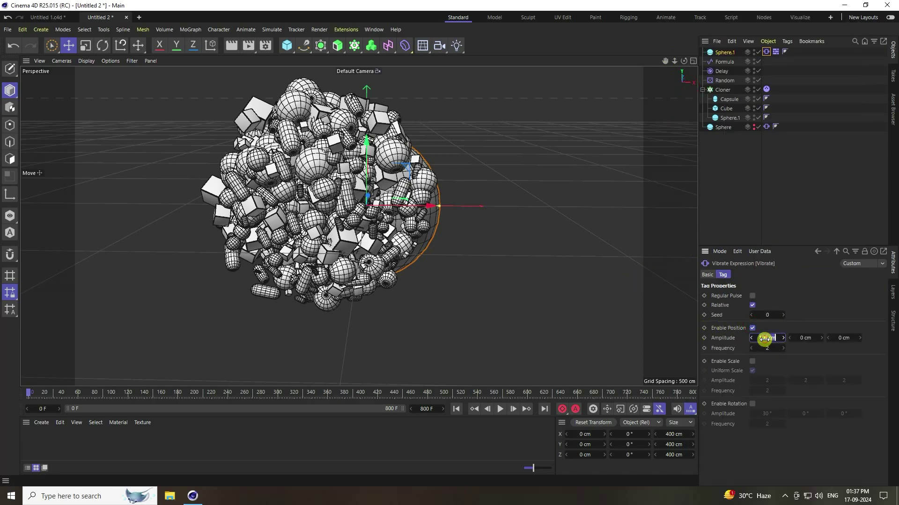
{"action": "left_click", "coordinate": [805, 337]}
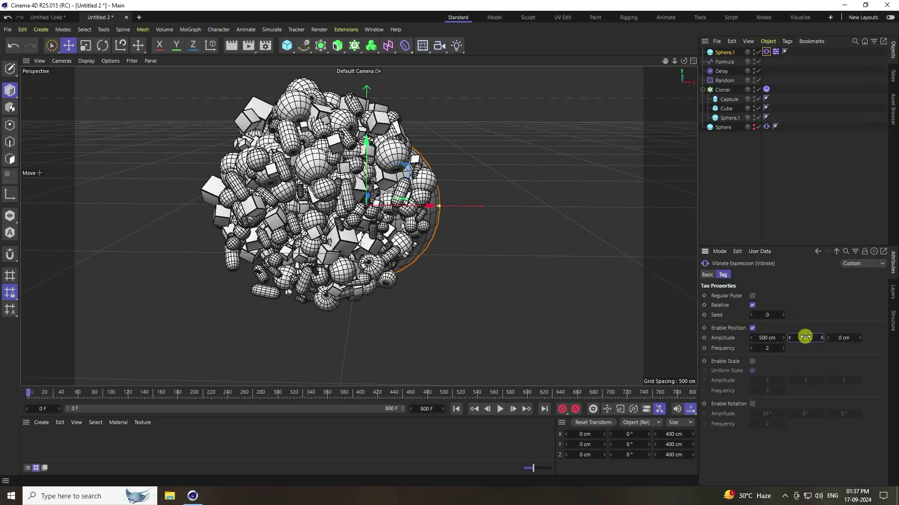
{"action": "left_click", "coordinate": [848, 338]}
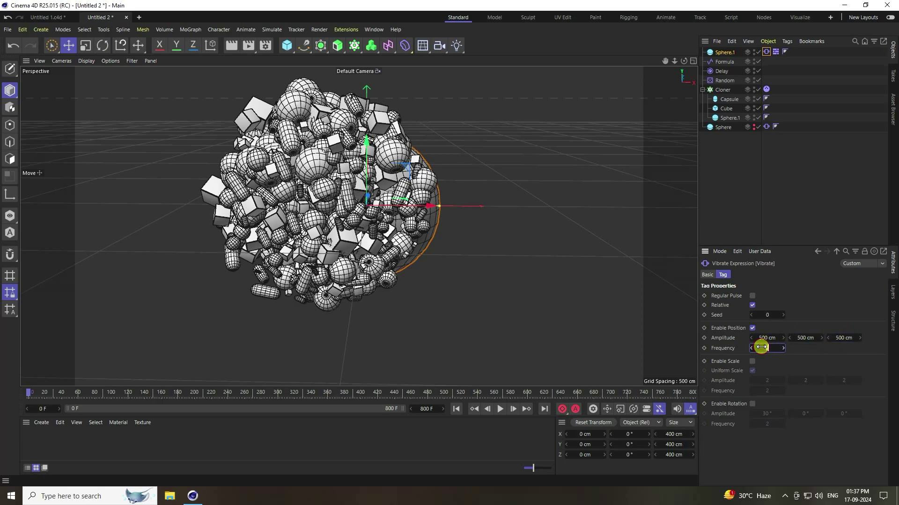
Enable rotation vibration at 360° on all three axes, frequency 0.5, and preview from frame 0
{"action": "left_click", "coordinate": [752, 403]}
{"action": "left_click", "coordinate": [802, 413]}
{"action": "left_click", "coordinate": [841, 412]}
{"action": "left_click", "coordinate": [770, 424]}
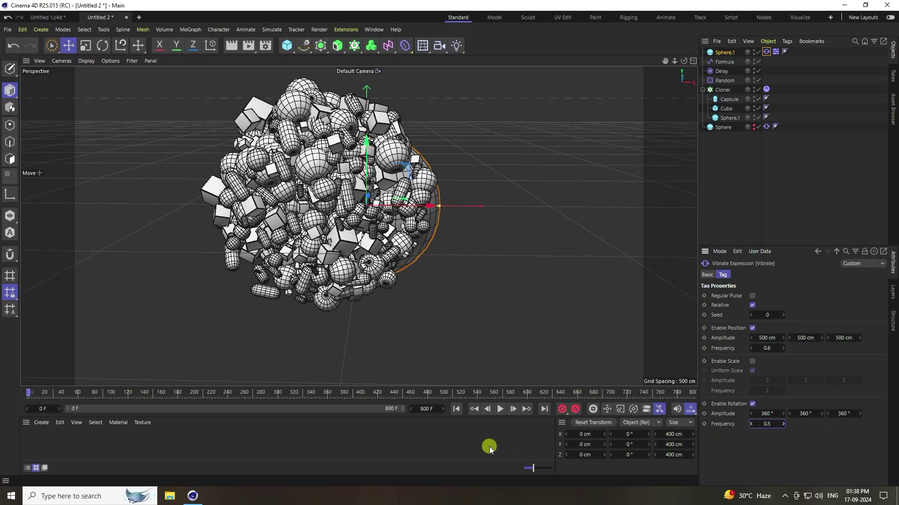
{"action": "left_click", "coordinate": [455, 409]}
{"action": "left_click", "coordinate": [501, 409]}
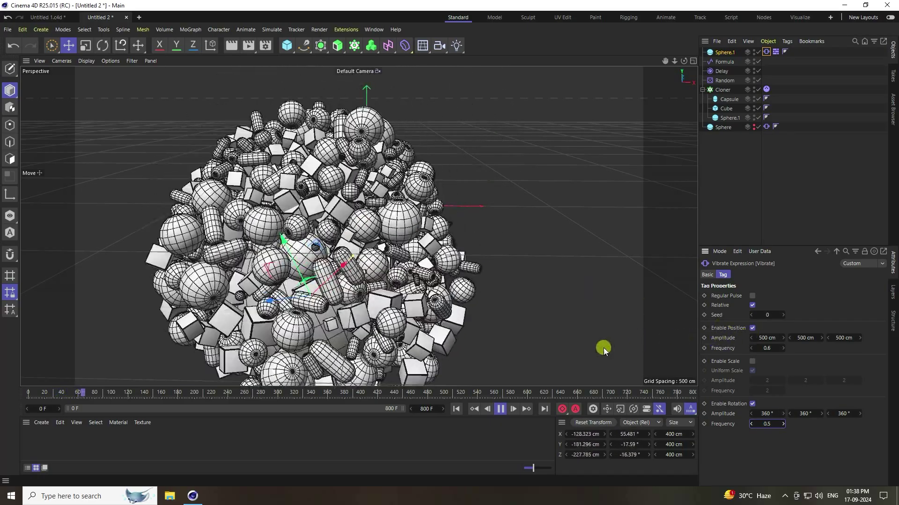
{"action": "left_click", "coordinate": [500, 409]}
{"action": "left_click", "coordinate": [456, 409]}
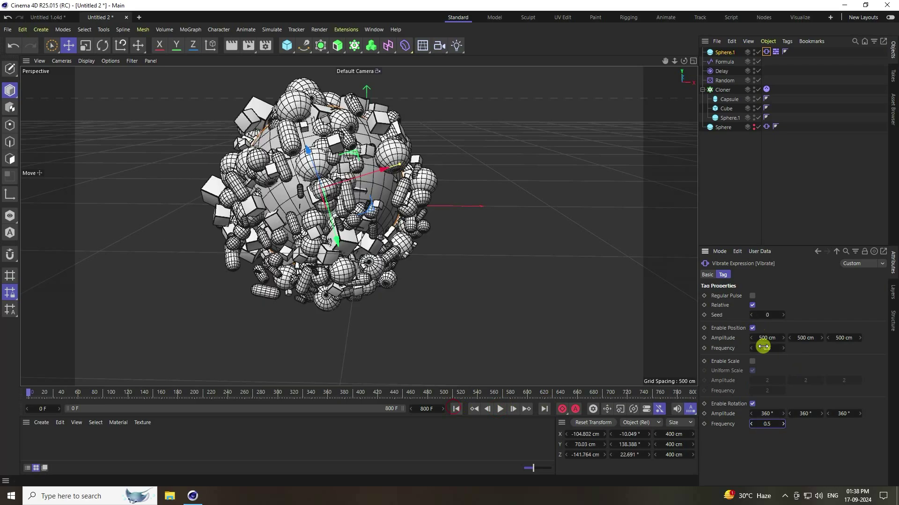
Raise the X and Z position amplitudes to 800 cm and replay from frame 0
{"action": "left_click", "coordinate": [841, 337]}
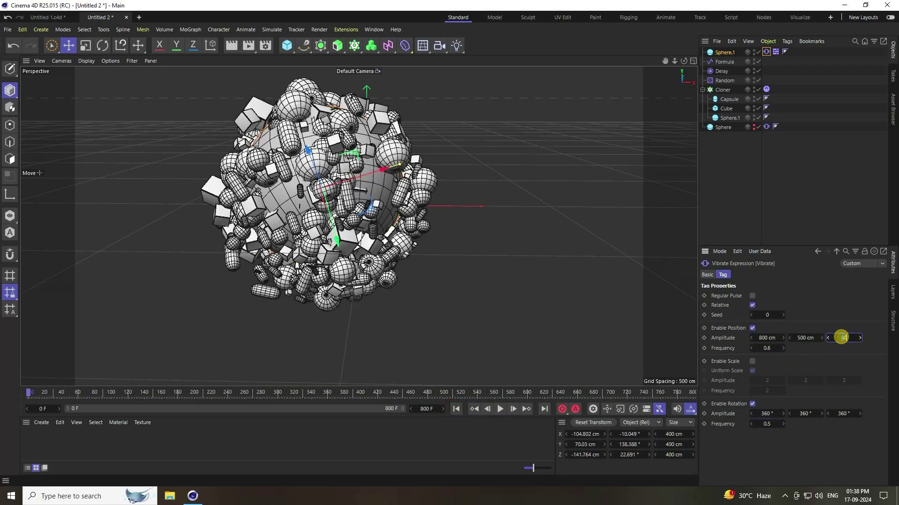
{"action": "left_click", "coordinate": [456, 409]}
{"action": "left_click", "coordinate": [500, 409]}
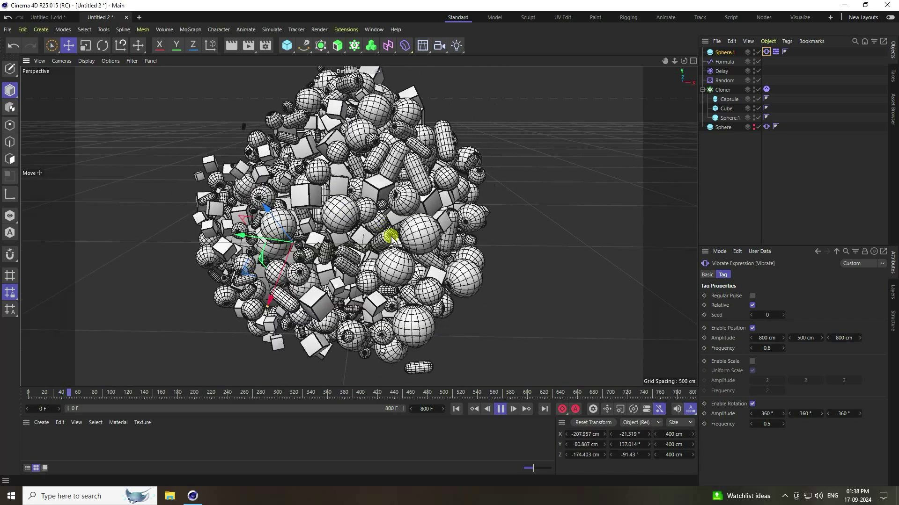
{"action": "left_click", "coordinate": [500, 409]}
{"action": "left_click", "coordinate": [455, 409]}
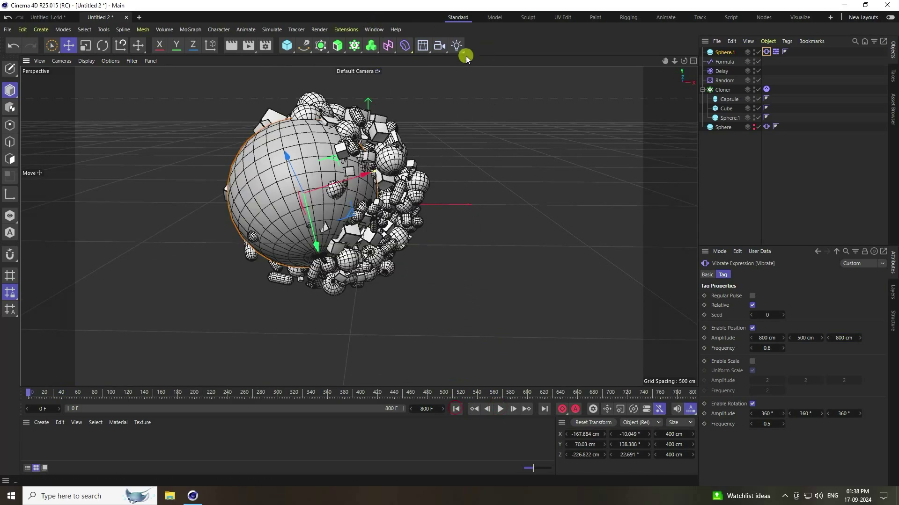
Add a camera to the scene and view through it
{"action": "left_click", "coordinate": [439, 45]}
{"action": "left_click", "coordinate": [458, 60]}
{"action": "left_click", "coordinate": [759, 52]}
Zero the camera's heading and pitch and place it at 0, 0, -2000 cm
{"action": "left_click", "coordinate": [749, 274]}
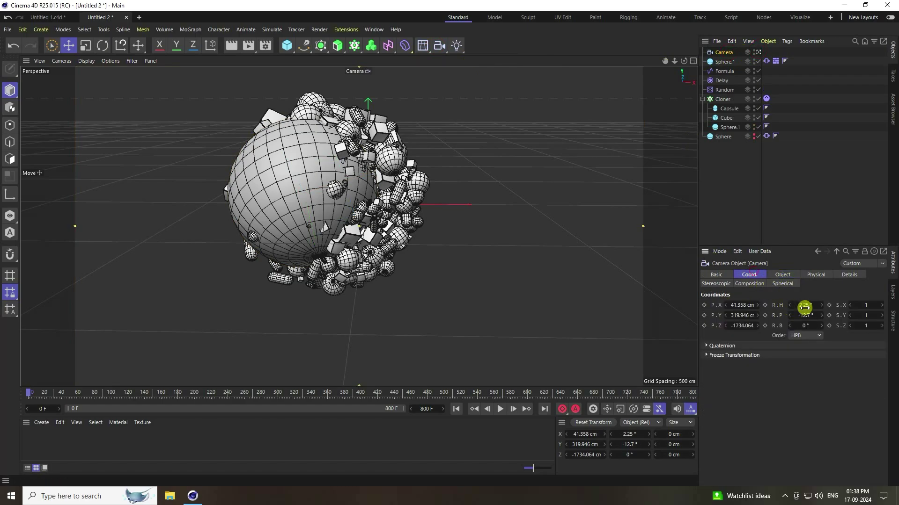
{"action": "type", "text": "0"}
{"action": "key", "text": "Tab"}
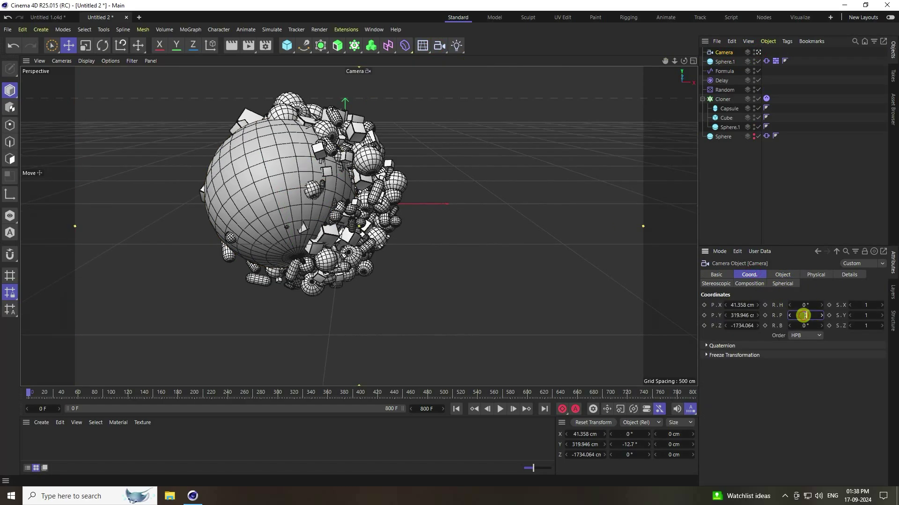
{"action": "type", "text": "0"}
{"action": "key", "text": "Return"}
{"action": "type", "text": "0"}
{"action": "key", "text": "Return"}
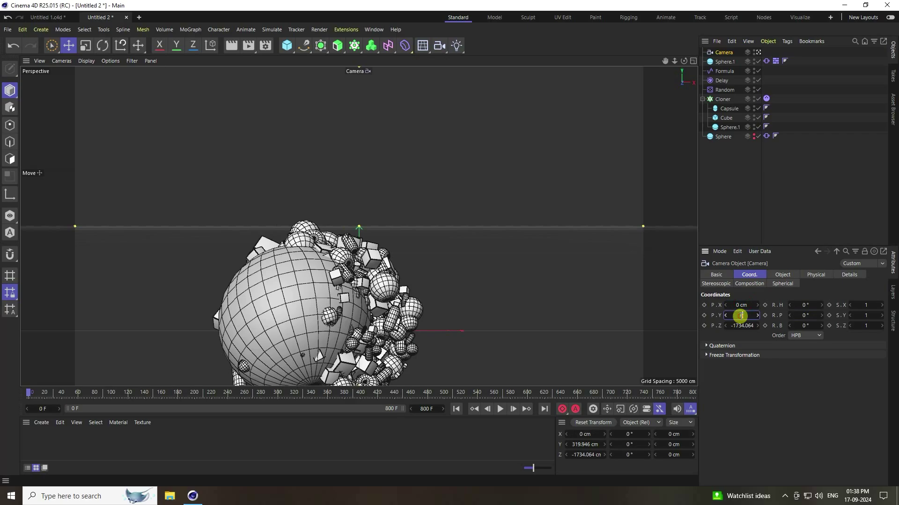
{"action": "key", "text": "Return"}
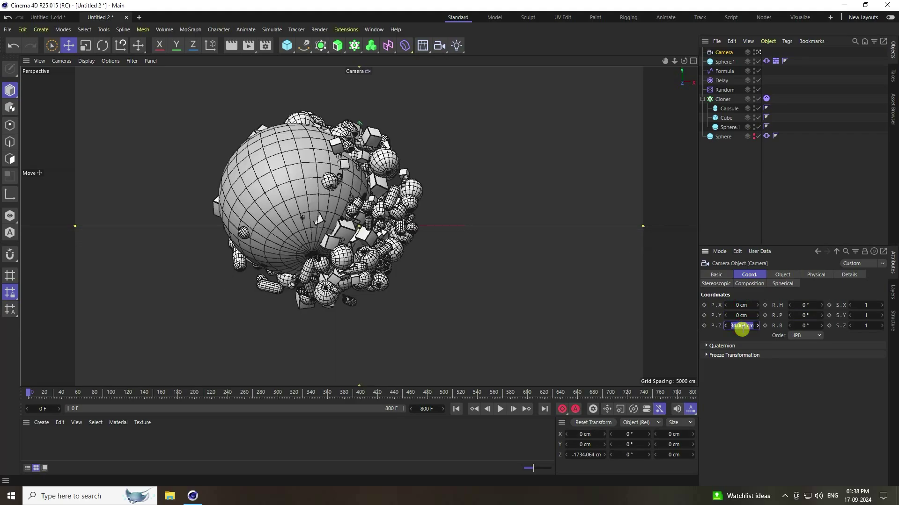
{"action": "left_click", "coordinate": [741, 327]}
{"action": "type", "text": "-2000"}
{"action": "key", "text": "Return"}
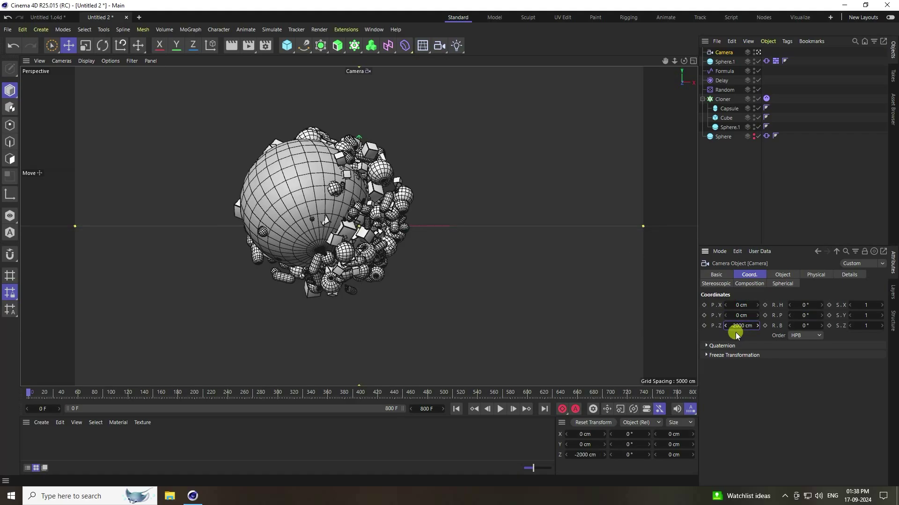
Add a Protection rigging tag to the camera
{"action": "right_click", "coordinate": [725, 52]}
{"action": "mouse_move", "coordinate": [778, 128]}
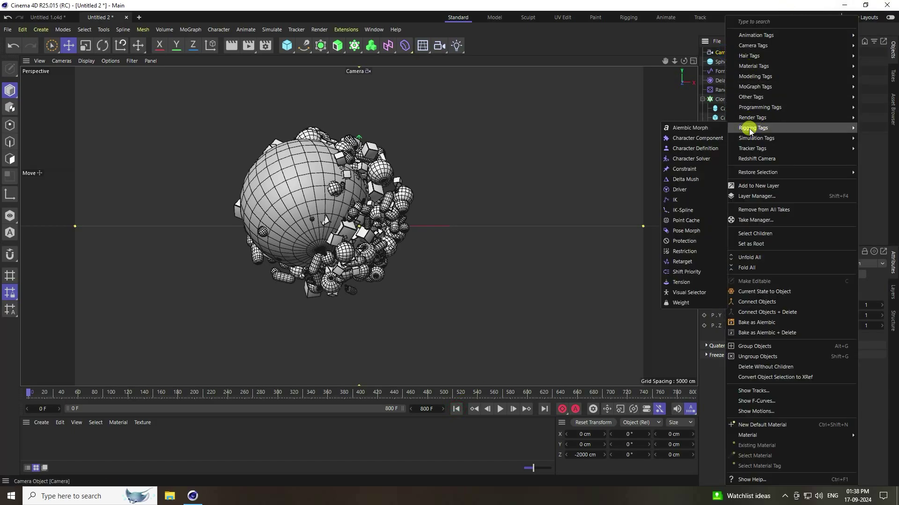
{"action": "left_click", "coordinate": [684, 242]}
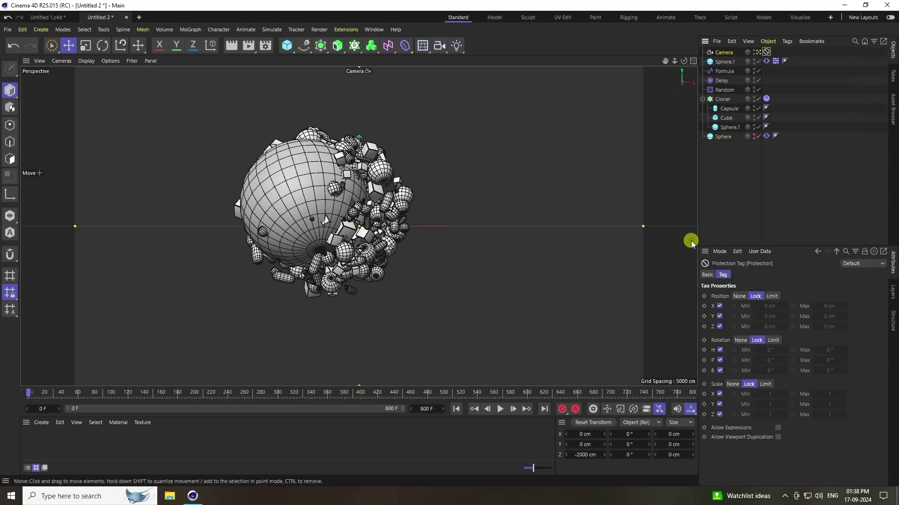
Play the animation through the camera from frame 0, then stop and rewind
{"action": "left_click", "coordinate": [456, 409]}
{"action": "left_click", "coordinate": [500, 409]}
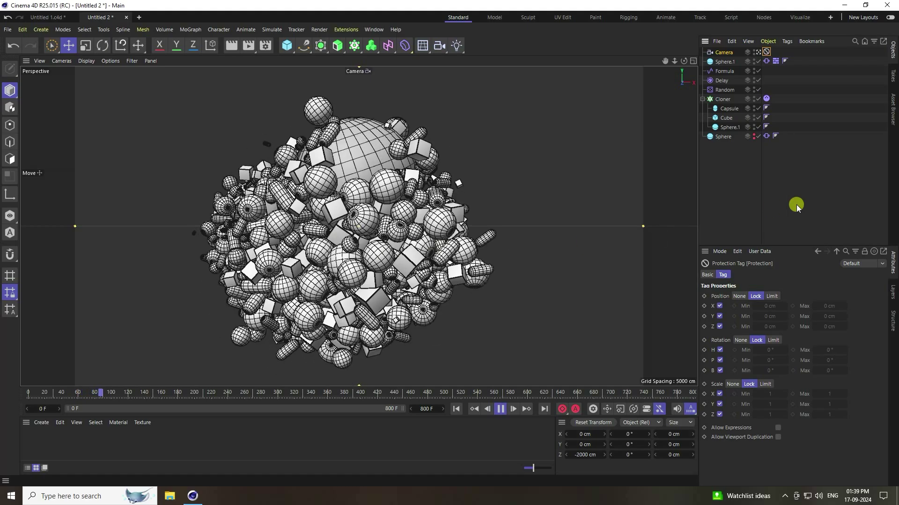
{"action": "left_click", "coordinate": [718, 178]}
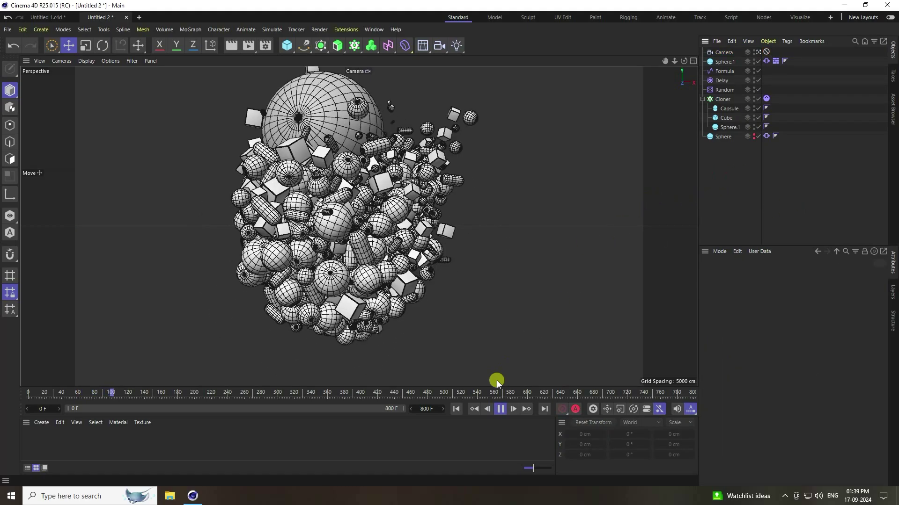
{"action": "left_click", "coordinate": [500, 409]}
{"action": "left_click", "coordinate": [455, 409]}
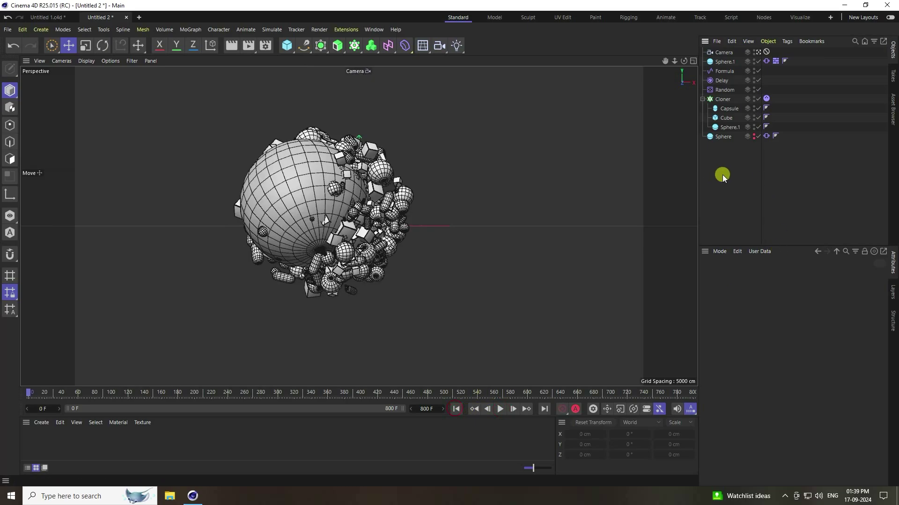
Add a Null below the camera and group the nine scene objects from Sphere.1 to the base Sphere inside it
{"action": "left_click", "coordinate": [288, 46]}
{"action": "left_click", "coordinate": [319, 62]}
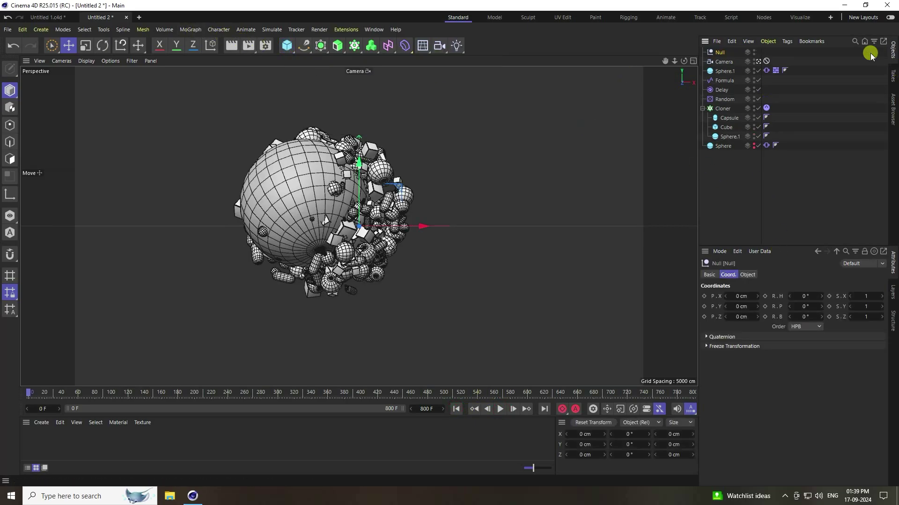
{"action": "left_click_drag", "start_coordinate": [725, 66], "coordinate": [731, 66]}
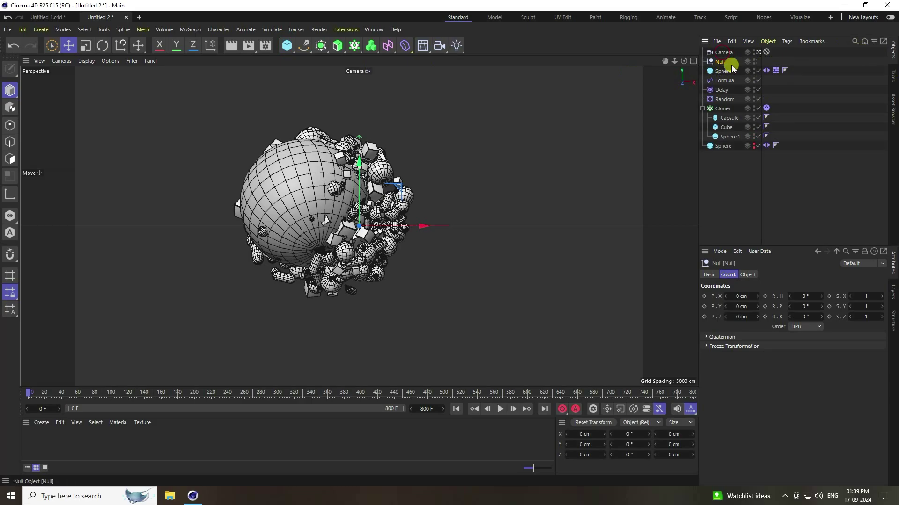
{"action": "left_click", "coordinate": [723, 53], "text": "ctrl"}
{"action": "left_click", "coordinate": [724, 71], "text": "ctrl"}
{"action": "left_click", "coordinate": [722, 146]}
{"action": "left_click", "coordinate": [725, 71], "text": "shift"}
{"action": "left_click_drag", "start_coordinate": [721, 61], "coordinate": [720, 61]}
{"action": "left_click", "coordinate": [702, 61]}
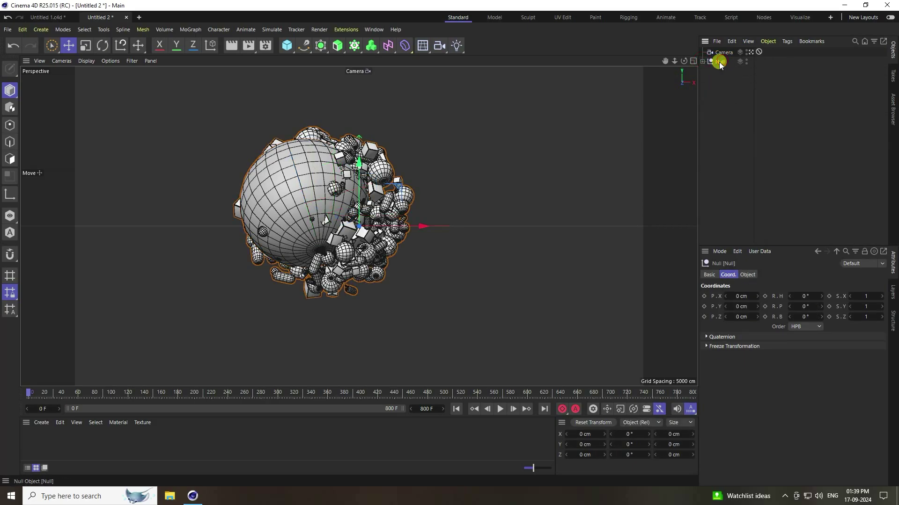
Move Sphere.1 out of the Null group
{"action": "left_click", "coordinate": [702, 61]}
{"action": "left_click", "coordinate": [723, 72]}
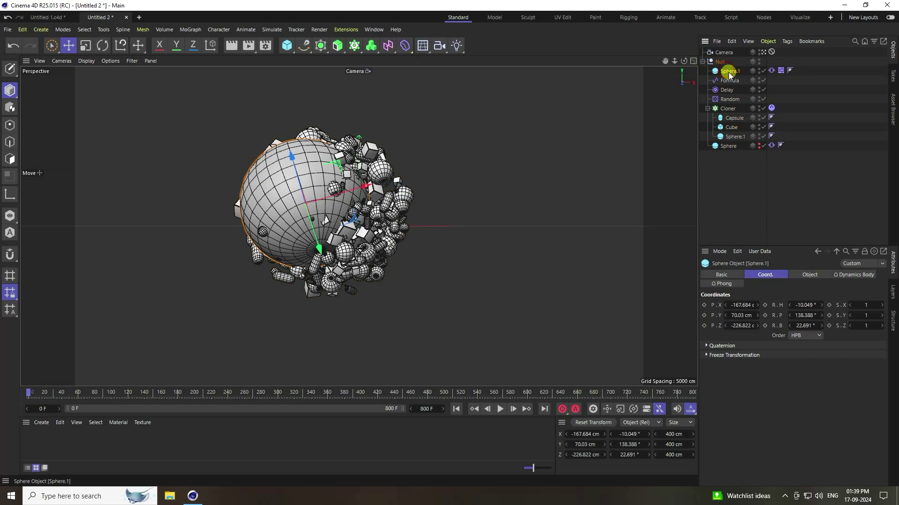
{"action": "left_click_drag", "start_coordinate": [726, 58], "coordinate": [726, 57]}
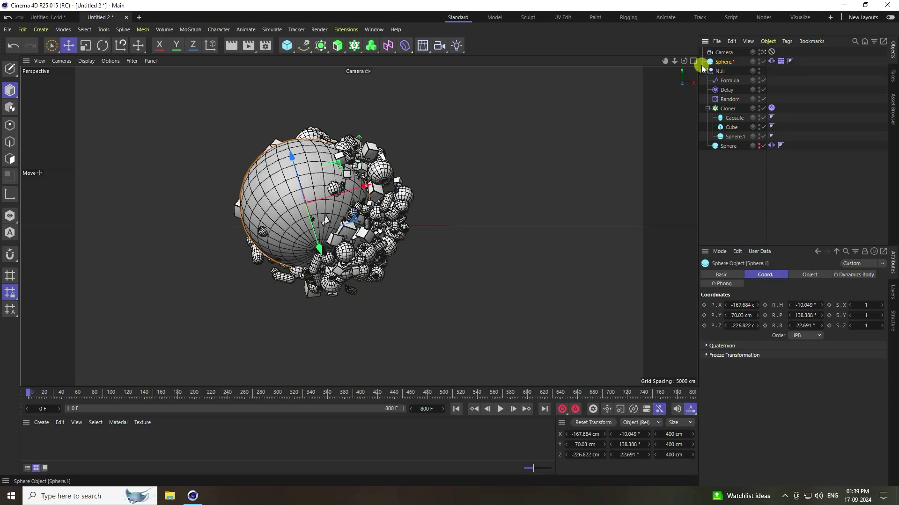
{"action": "left_click", "coordinate": [702, 70]}
{"action": "left_click", "coordinate": [721, 72]}
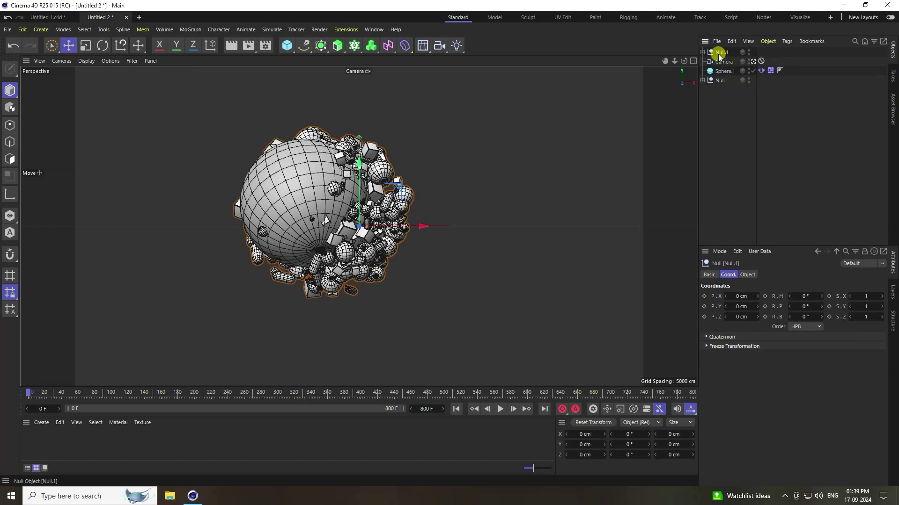
Copy-paste the Null group, rename the copy 'Particles', and expand it
{"action": "key", "text": "ctrl+c"}
{"action": "key", "text": "ctrl+v"}
{"action": "type", "text": "Pa"}
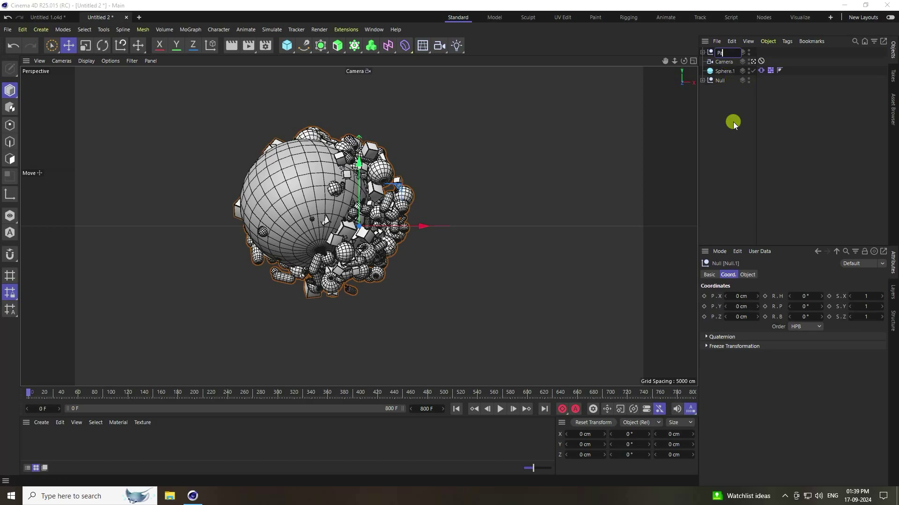
{"action": "type", "text": "rticles"}
{"action": "key", "text": "Return"}
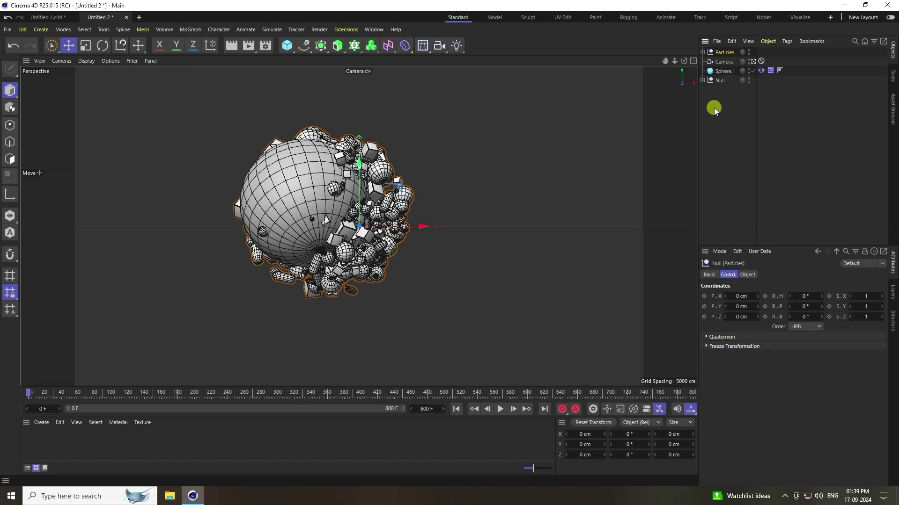
{"action": "left_click", "coordinate": [702, 52]}
{"action": "left_click", "coordinate": [729, 62]}
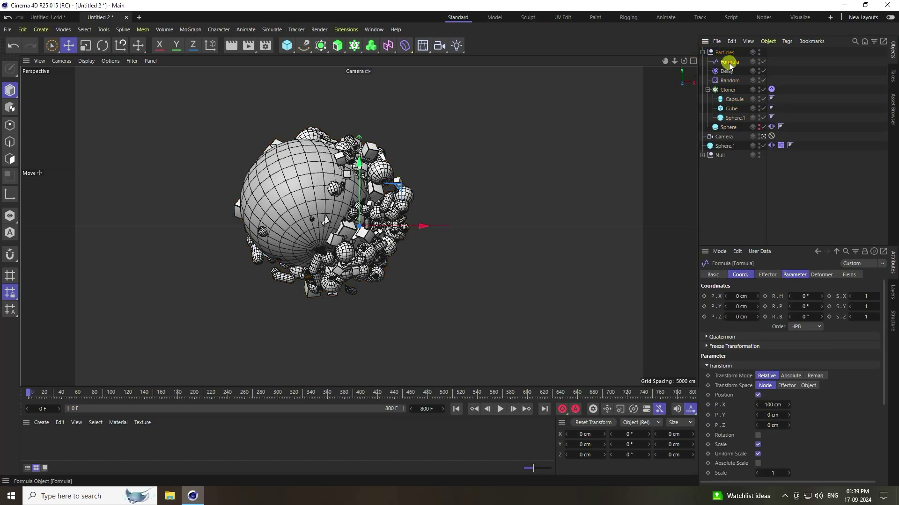
Delete the Formula effector and set the cloned sphere's radius to 8 cm
{"action": "key", "text": "Delete"}
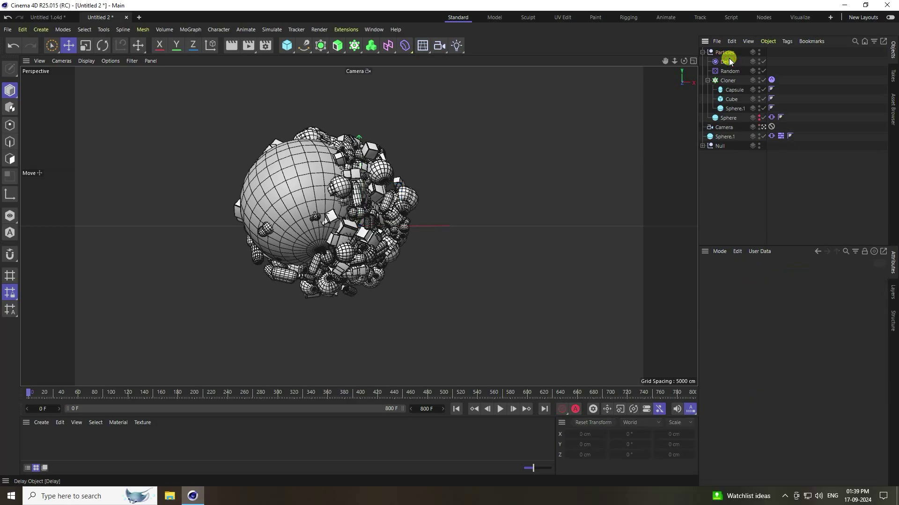
{"action": "left_click", "coordinate": [728, 109]}
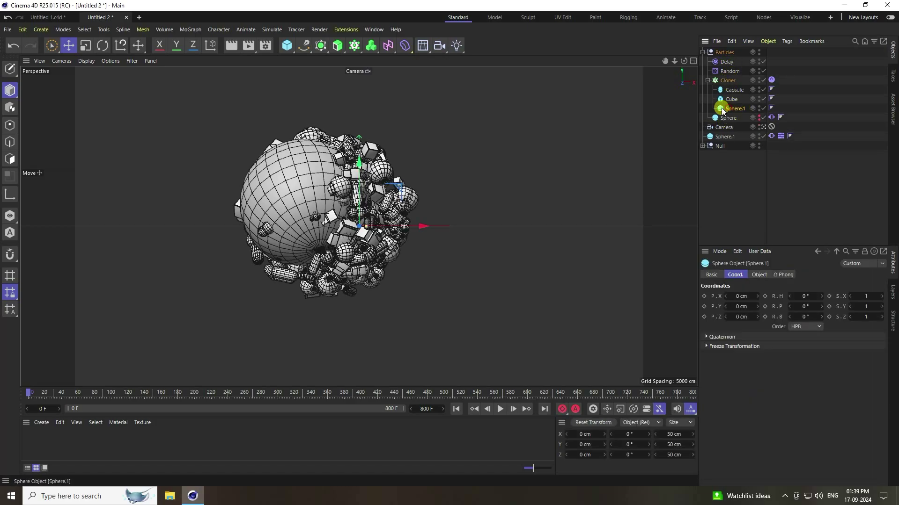
{"action": "left_click", "coordinate": [759, 275]}
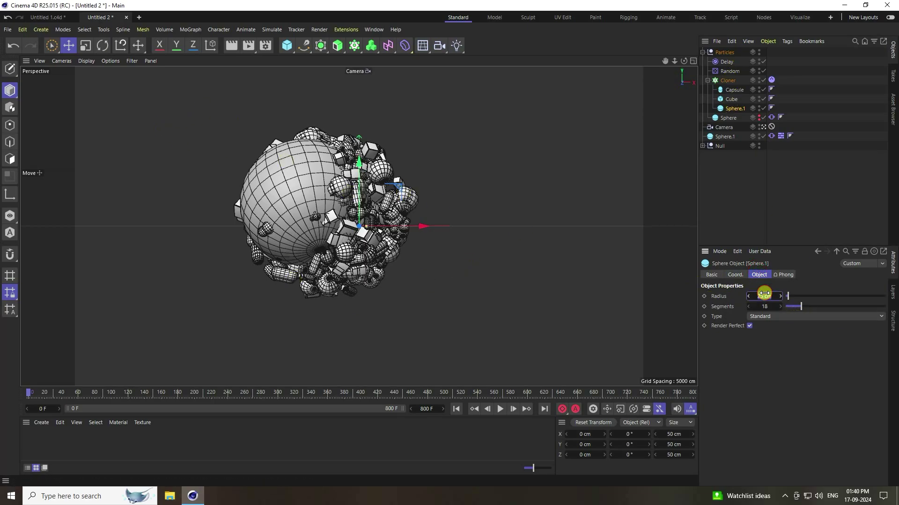
{"action": "key", "text": "Return"}
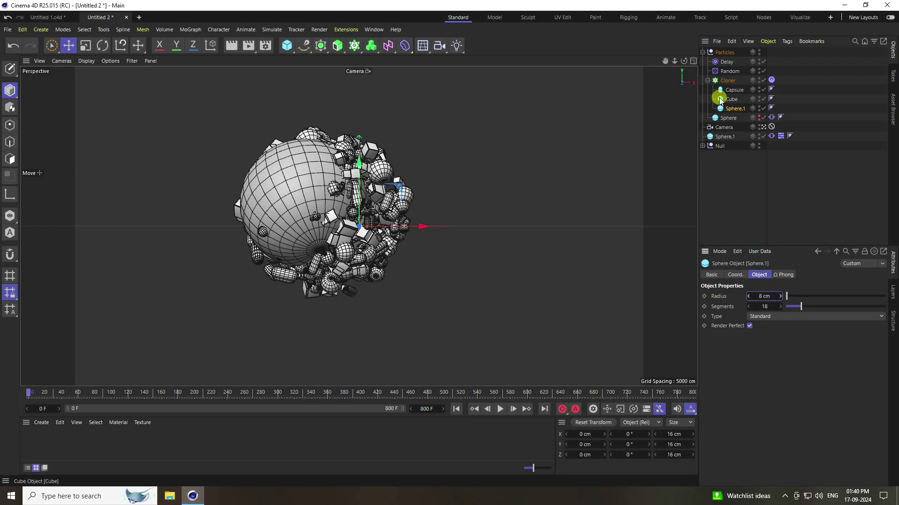
Set the cloned Cube's X and Y sizes to 15 cm
{"action": "left_click", "coordinate": [733, 100]}
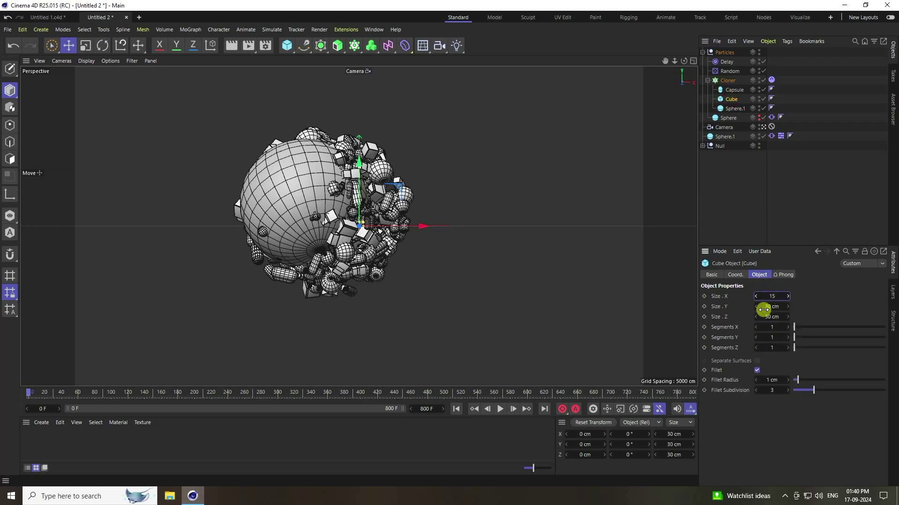
{"action": "type", "text": "15"}
{"action": "left_click", "coordinate": [763, 307]}
{"action": "left_click", "coordinate": [772, 317]}
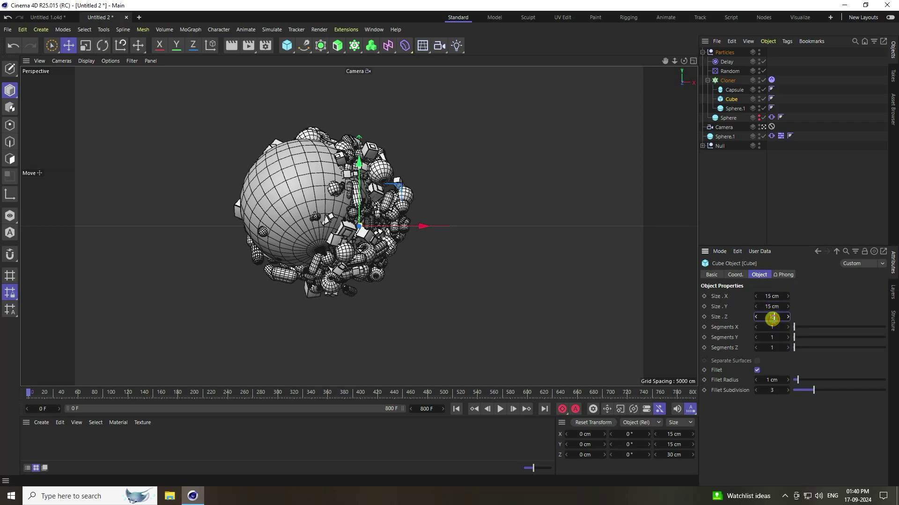
Give the cloned Capsule a 6 cm radius and 30 cm height
{"action": "left_click", "coordinate": [735, 90]}
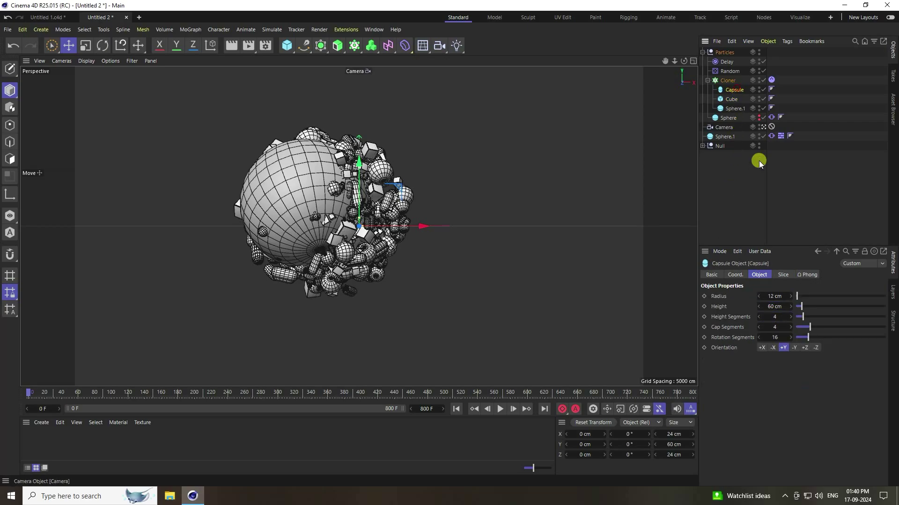
{"action": "left_click", "coordinate": [772, 297]}
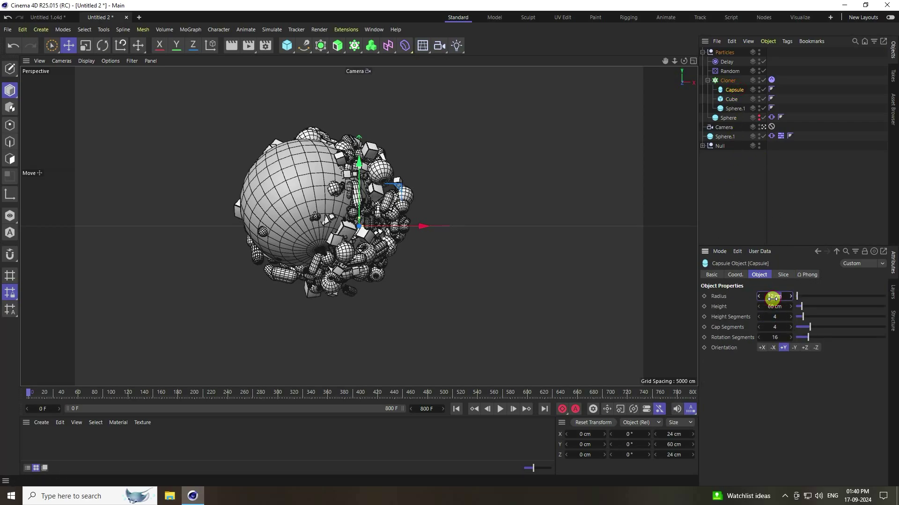
{"action": "left_click", "coordinate": [773, 305]}
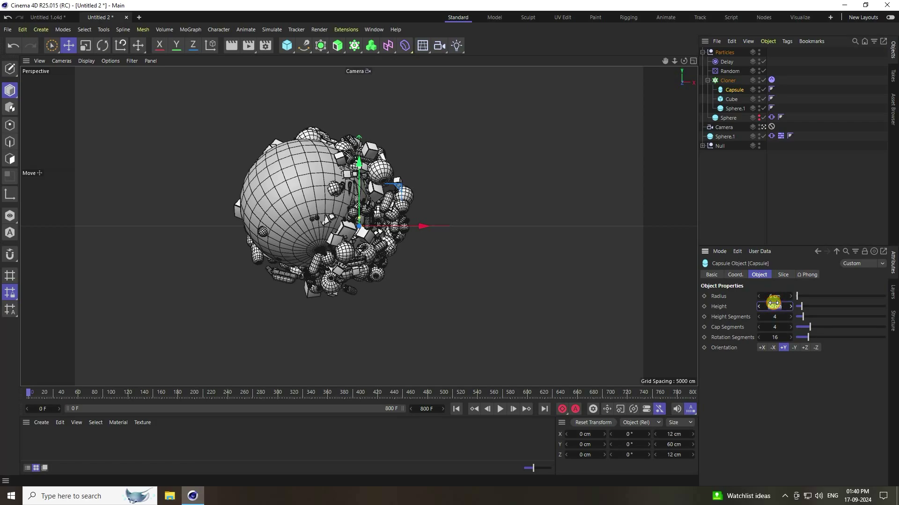
{"action": "type", "text": "30"}
{"action": "key", "text": "Return"}
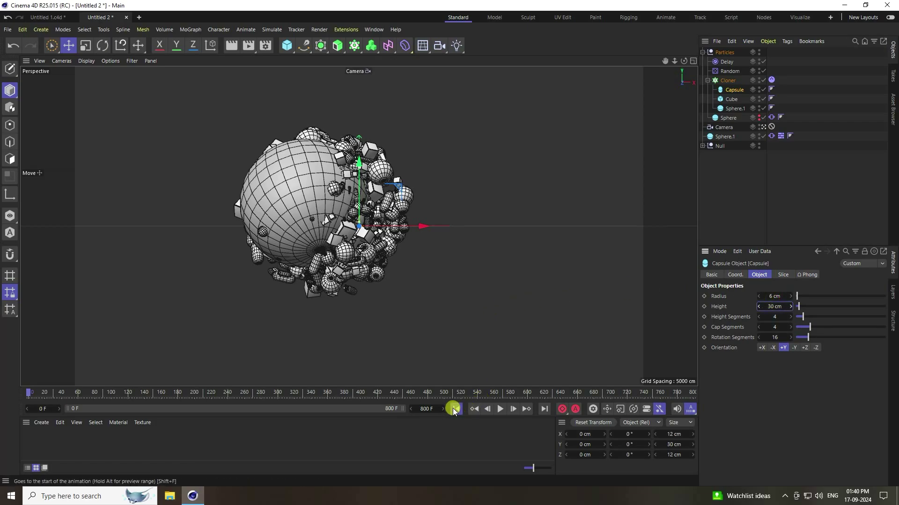
{"action": "left_click", "coordinate": [771, 80]}
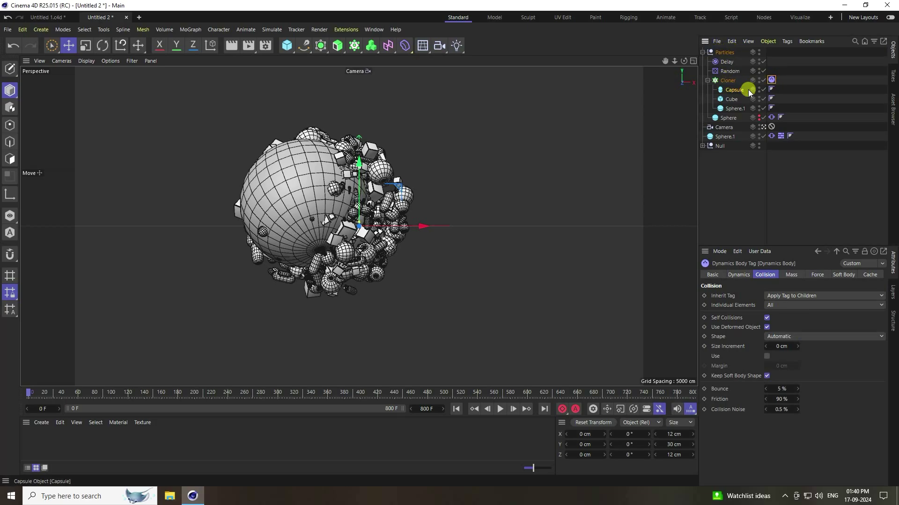
{"action": "left_click", "coordinate": [818, 275]}
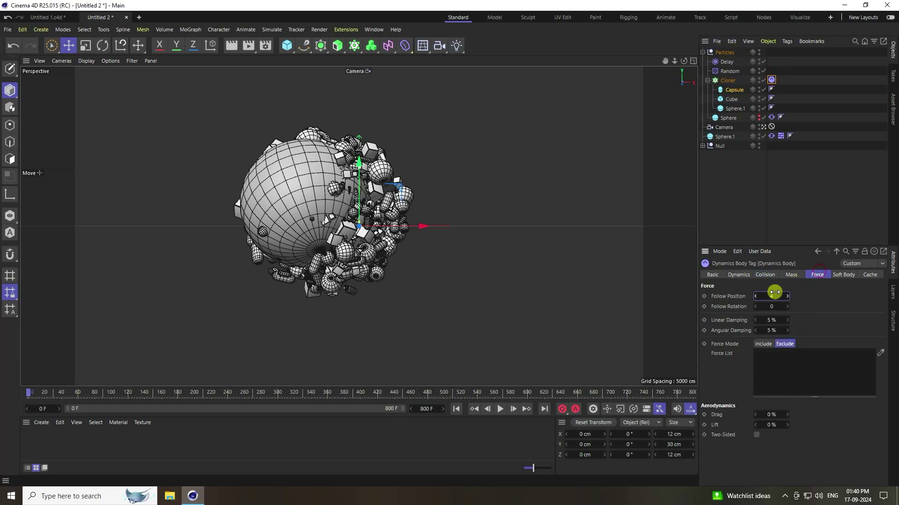
{"action": "left_click", "coordinate": [457, 409]}
{"action": "left_click", "coordinate": [500, 409]}
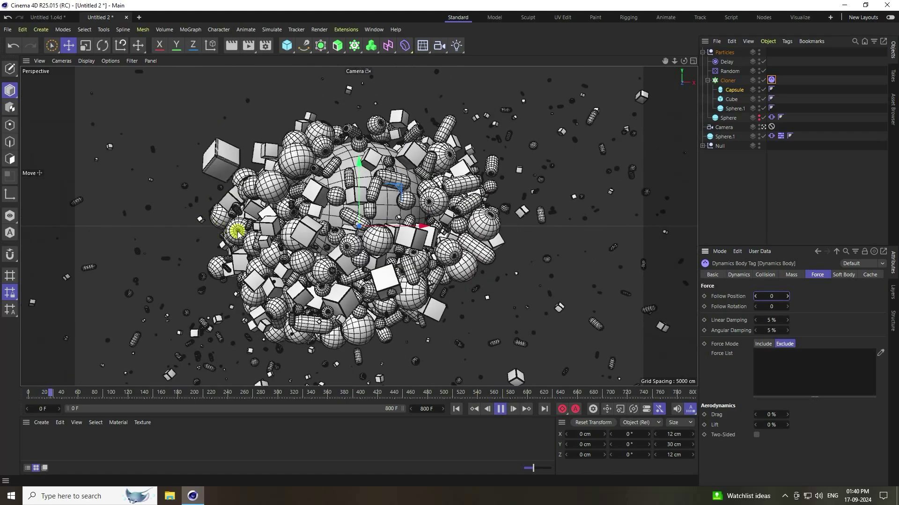
{"action": "left_click", "coordinate": [501, 409]}
{"action": "left_click", "coordinate": [456, 409]}
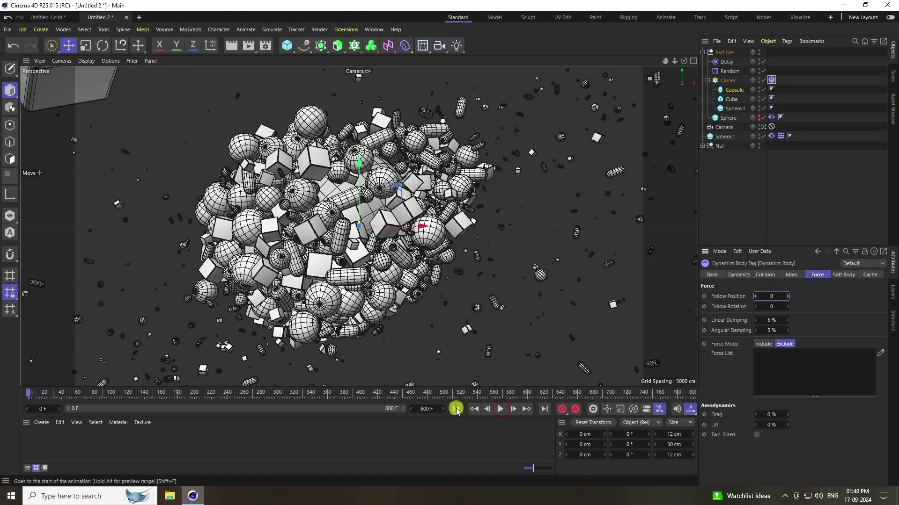
{"action": "left_click", "coordinate": [771, 274]}
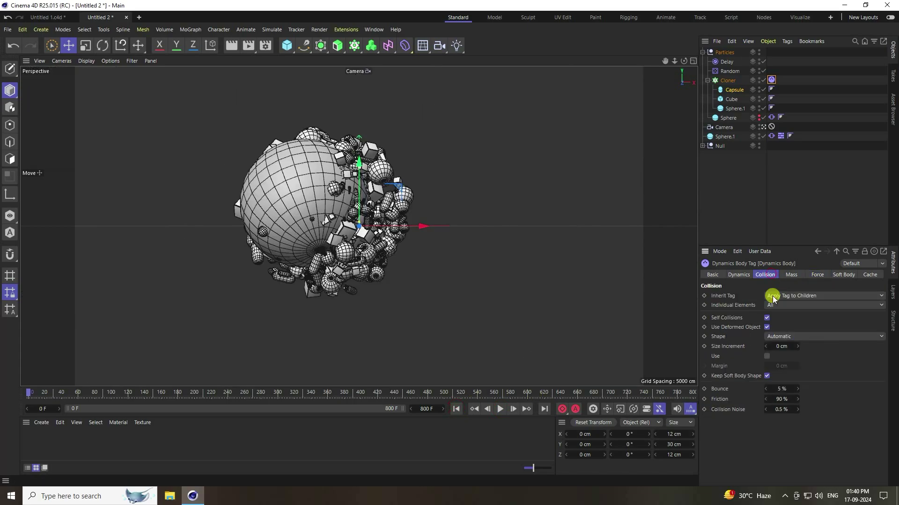
Switch the Cloner's distribution to Volume
{"action": "left_click", "coordinate": [729, 81]}
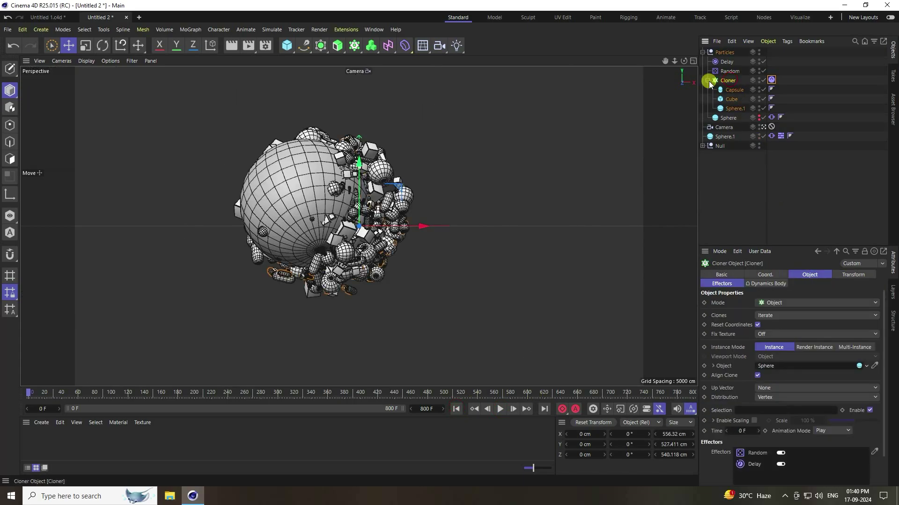
{"action": "left_click", "coordinate": [772, 397]}
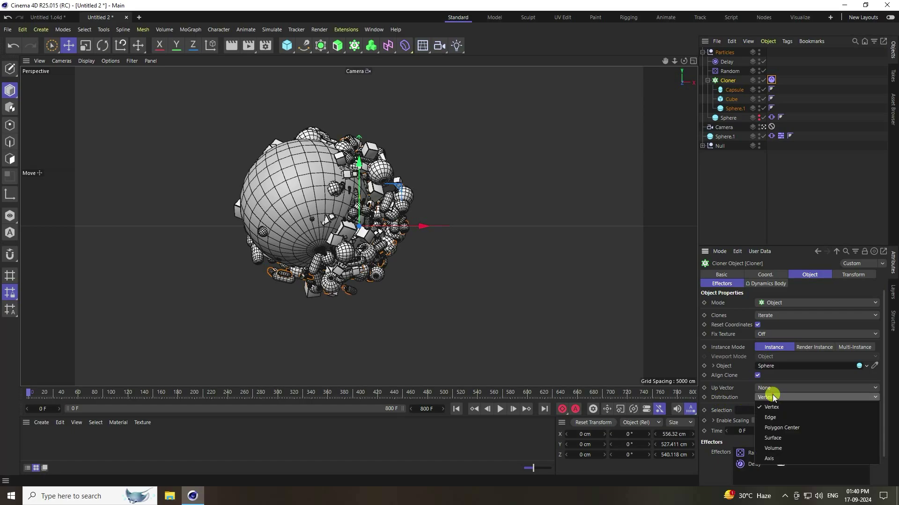
{"action": "left_click", "coordinate": [778, 448]}
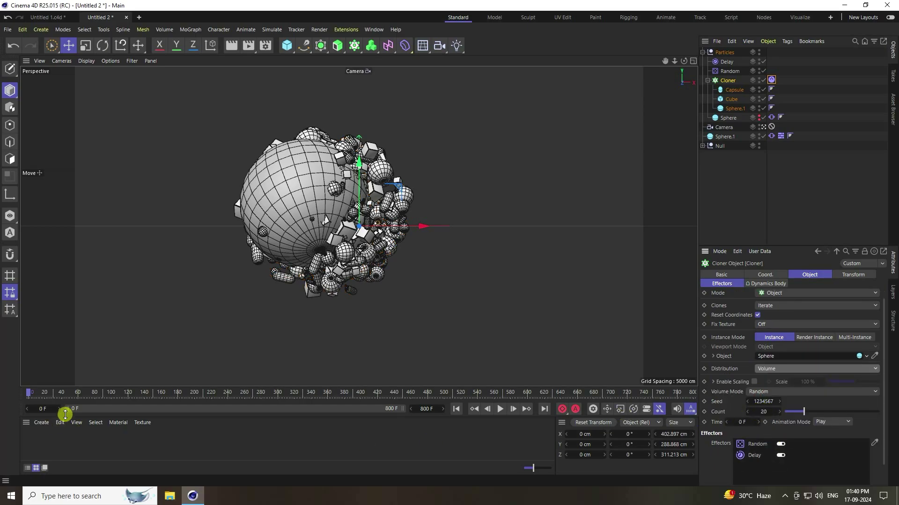
Keyframe the clone Count at 20 on frame 0 and 3000 on frame 800, then play from the start
{"action": "left_click", "coordinate": [704, 412]}
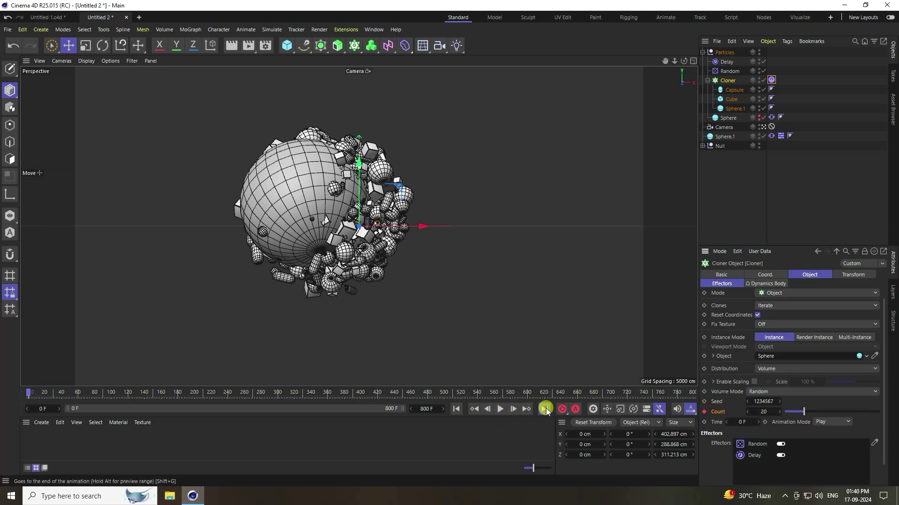
{"action": "left_click", "coordinate": [544, 409]}
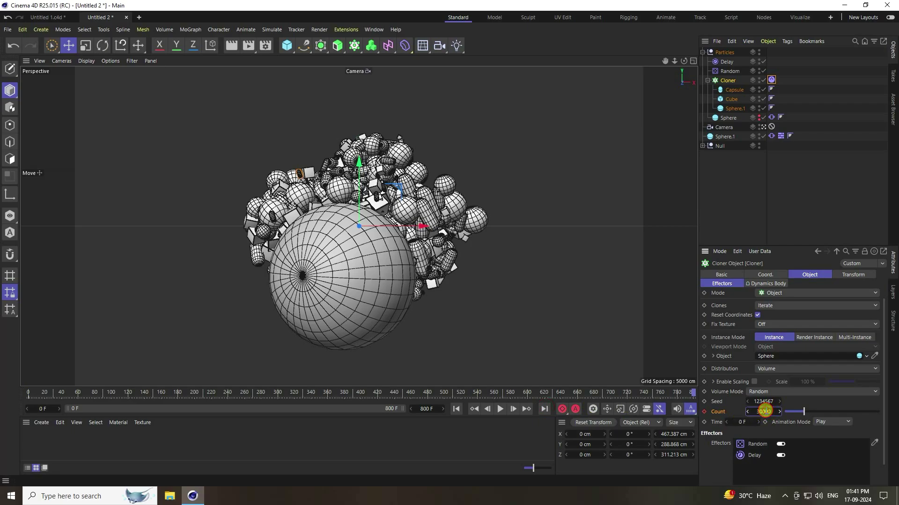
{"action": "key", "text": "Return"}
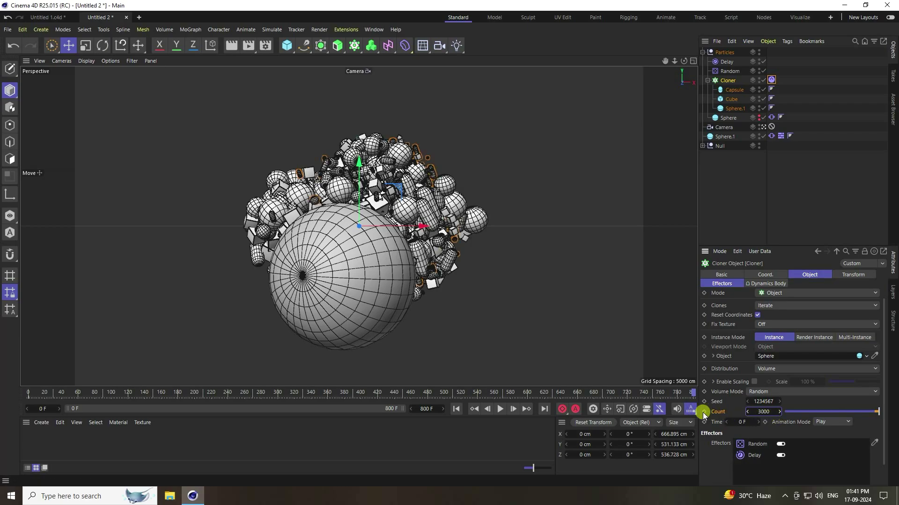
{"action": "left_click", "coordinate": [456, 409]}
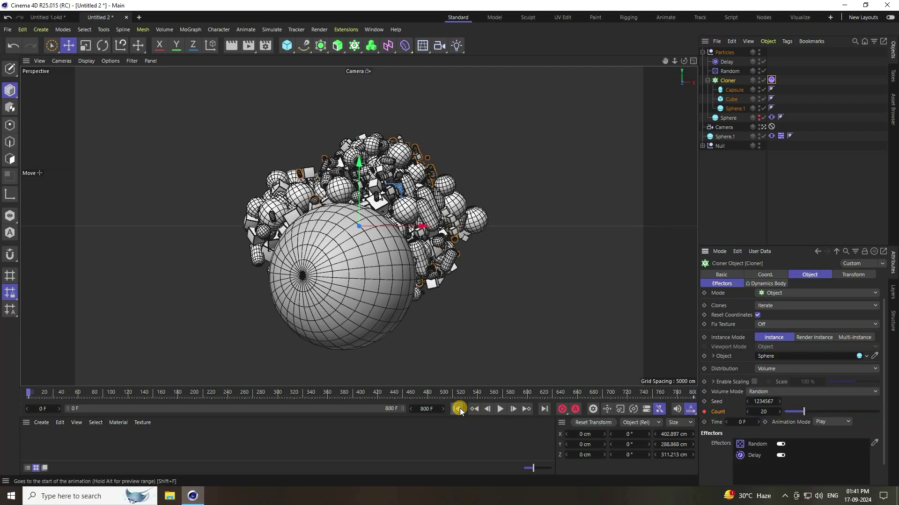
{"action": "left_click", "coordinate": [499, 409]}
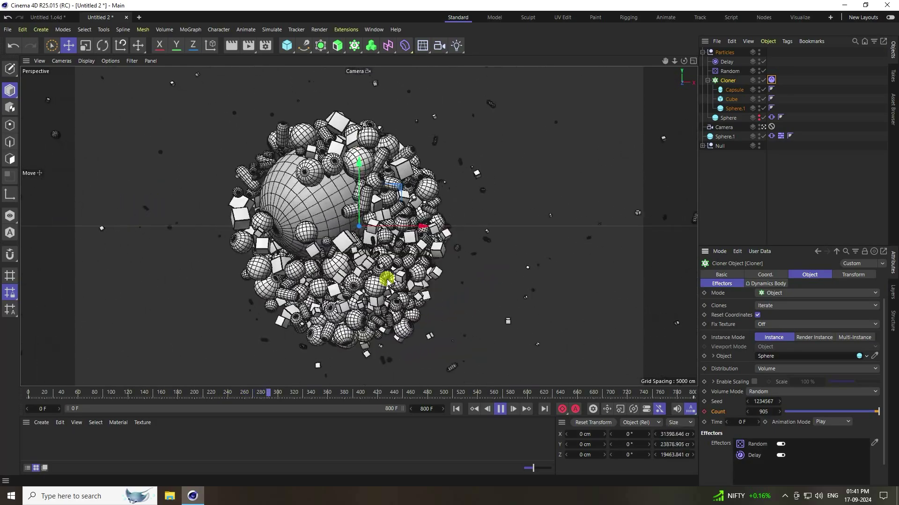
Stop playback and merge the cinema-4d-studio lights project, dismissing the unsupported-elements warning
{"action": "left_click", "coordinate": [499, 409]}
{"action": "left_click", "coordinate": [8, 29]}
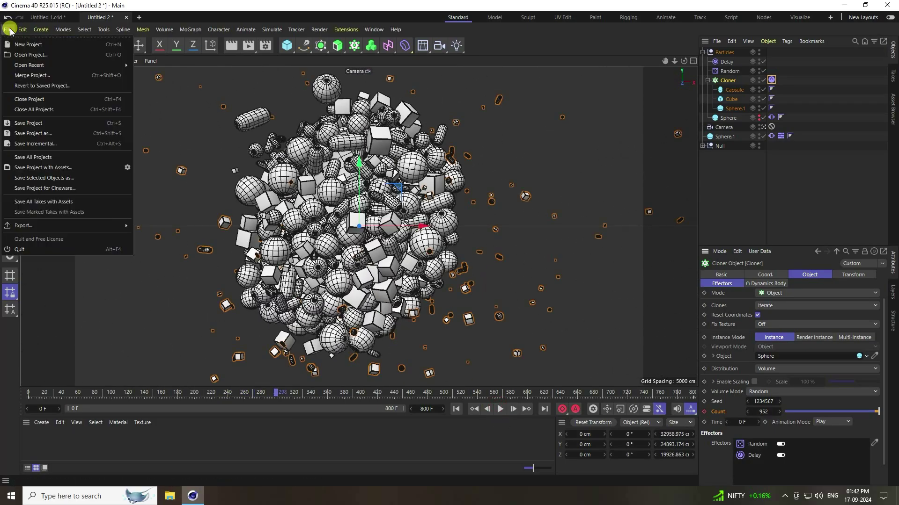
{"action": "left_click", "coordinate": [34, 75]}
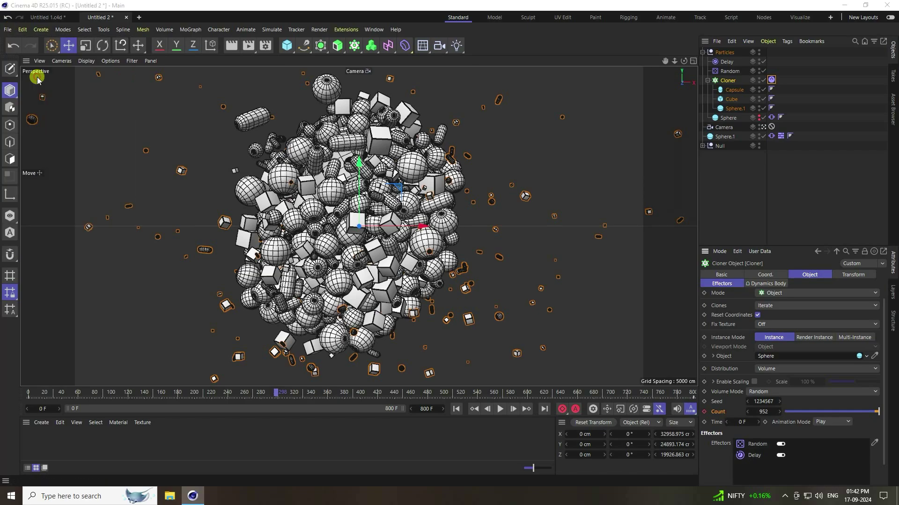
{"action": "double_click", "coordinate": [125, 77]}
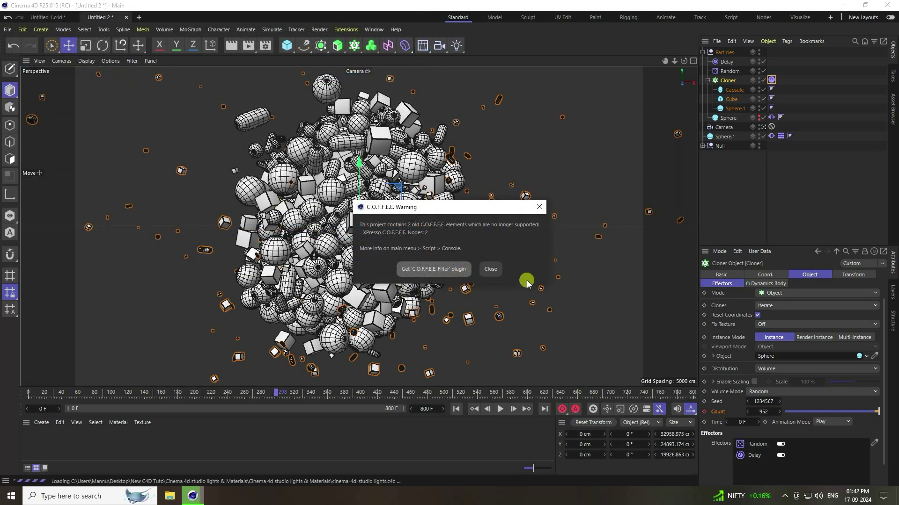
{"action": "left_click", "coordinate": [490, 269]}
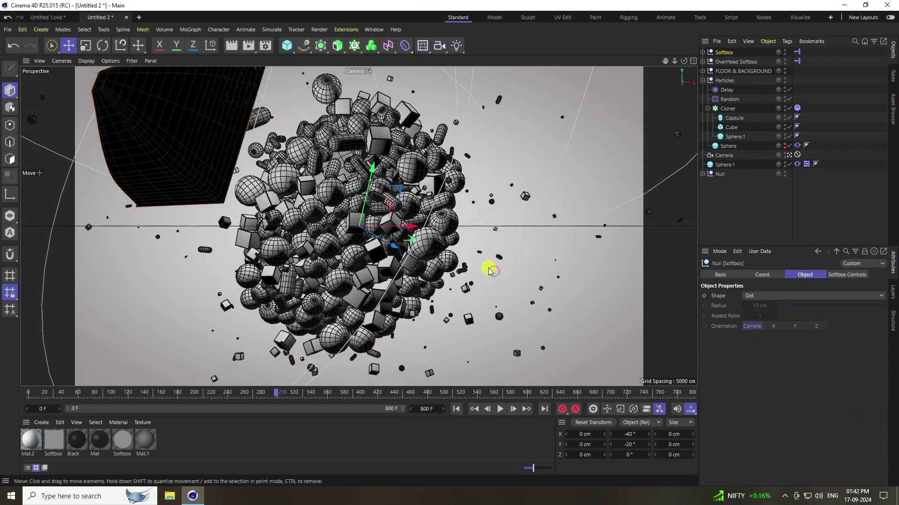
Lower FLOOR & BACKGROUND beneath the swarm and move the Softbox up and left
{"action": "left_click", "coordinate": [728, 71]}
{"action": "left_click_drag", "start_coordinate": [347, 162], "coordinate": [368, 372]}
{"action": "left_click", "coordinate": [736, 62]}
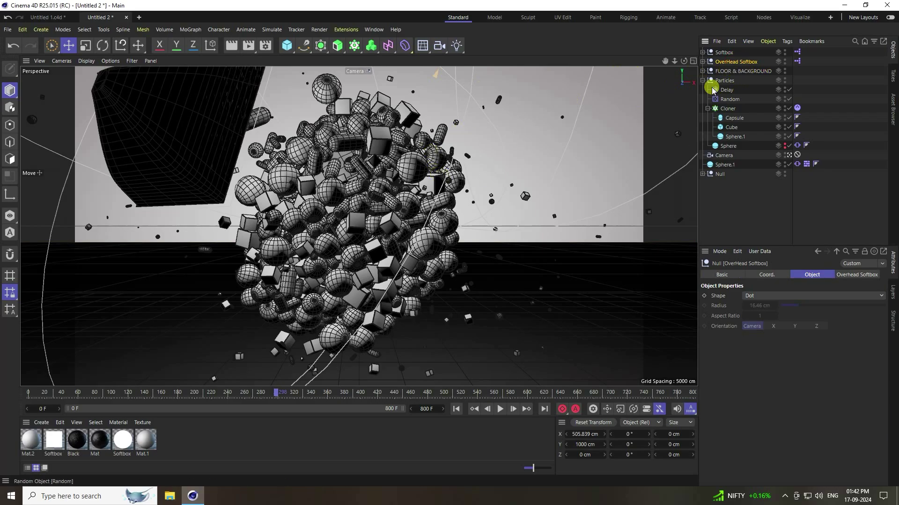
{"action": "left_click", "coordinate": [723, 53]}
{"action": "left_click_drag", "start_coordinate": [412, 260], "coordinate": [276, 219]}
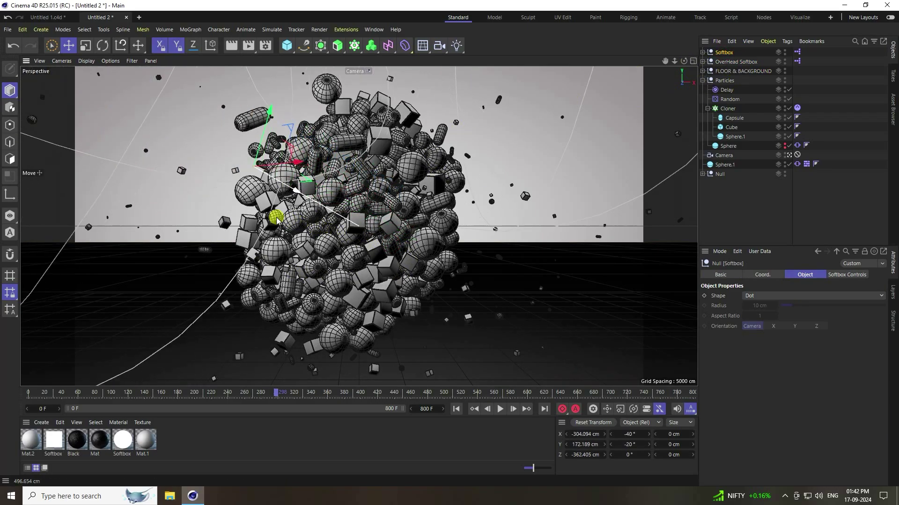
Load the MercyMat material set into the Material Manager
{"action": "left_click", "coordinate": [47, 427]}
{"action": "left_click", "coordinate": [60, 390]}
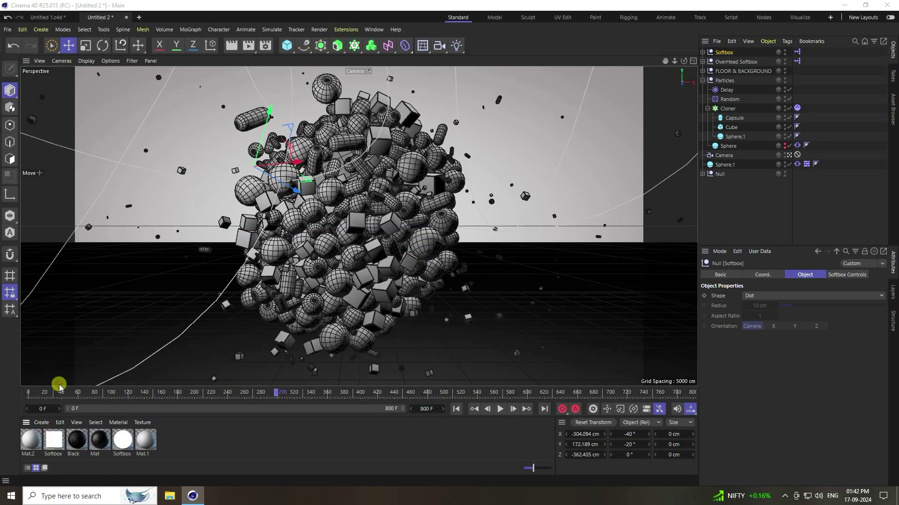
{"action": "left_click", "coordinate": [107, 86]}
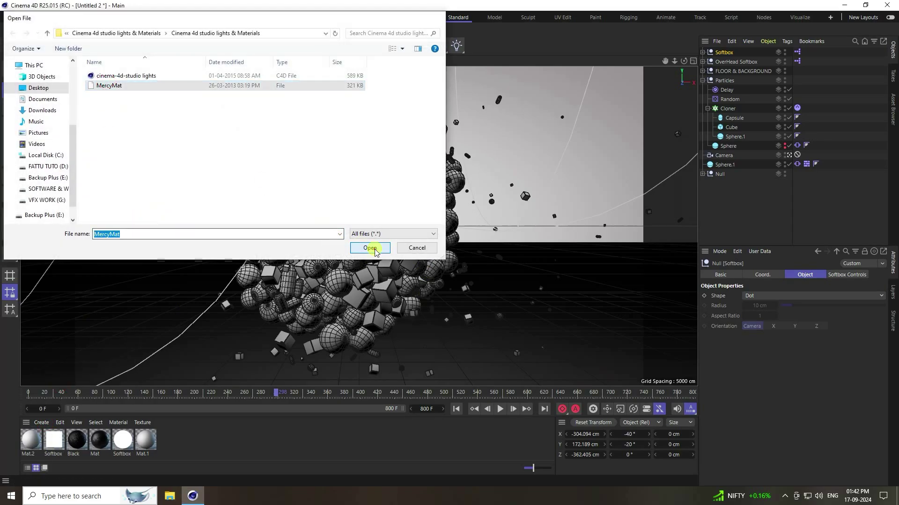
{"action": "left_click", "coordinate": [370, 248]}
Apply orange to both cloners' spheres, red to their capsules and magenta to their cubes
{"action": "left_click", "coordinate": [703, 174]}
{"action": "scroll", "coordinate": [746, 206], "scroll_direction": "down", "scroll_amount": 1}
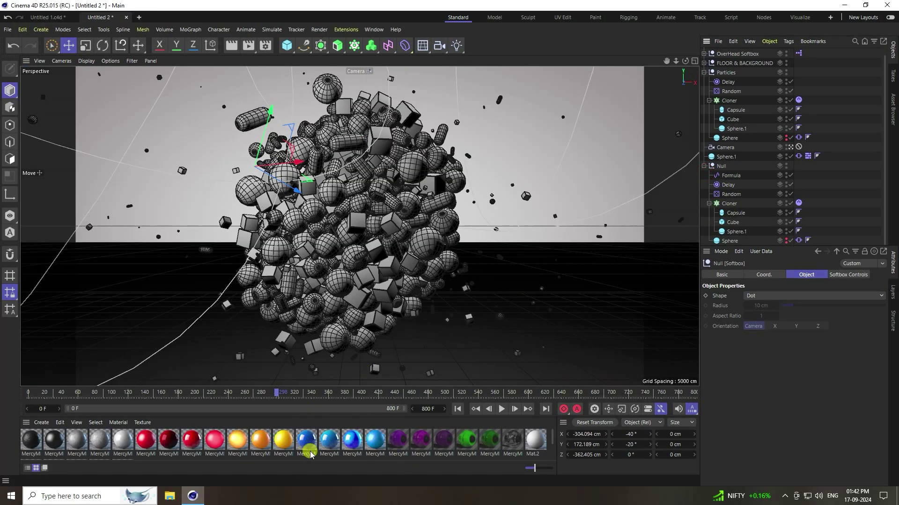
{"action": "left_click_drag", "start_coordinate": [751, 265], "coordinate": [736, 231]}
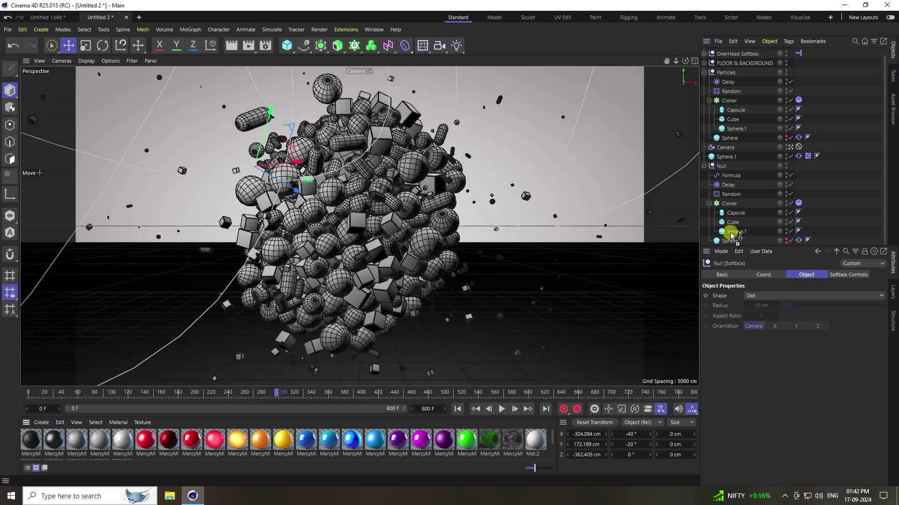
{"action": "left_click_drag", "start_coordinate": [283, 447], "coordinate": [736, 131]}
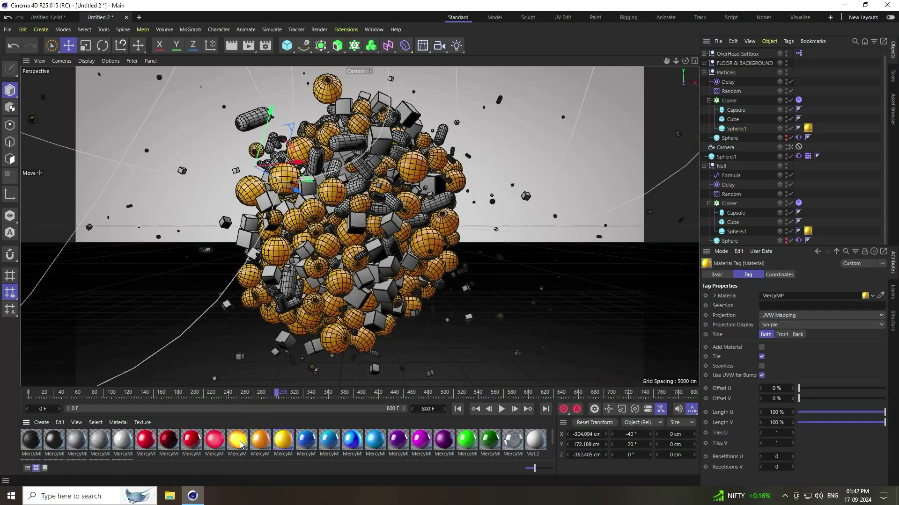
{"action": "left_click_drag", "start_coordinate": [191, 445], "coordinate": [739, 212]}
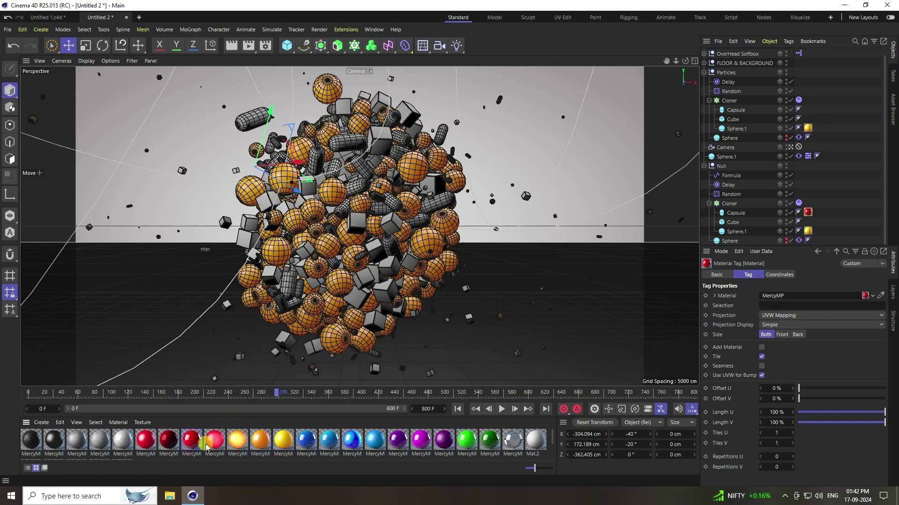
{"action": "left_click_drag", "start_coordinate": [616, 167], "coordinate": [736, 110]}
{"action": "left_click_drag", "start_coordinate": [421, 440], "coordinate": [732, 222]}
{"action": "left_click_drag", "start_coordinate": [489, 408], "coordinate": [731, 120]}
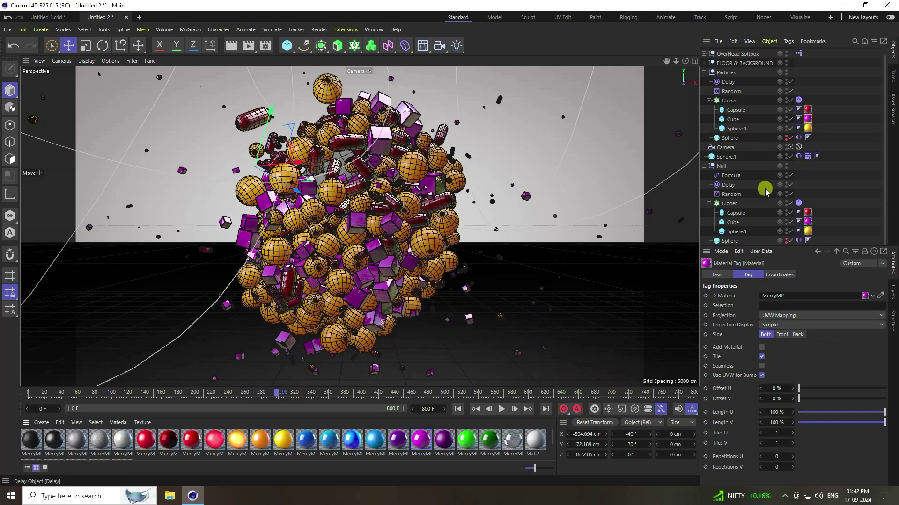
Apply the silver material to Sphere.1
{"action": "left_click", "coordinate": [733, 139]}
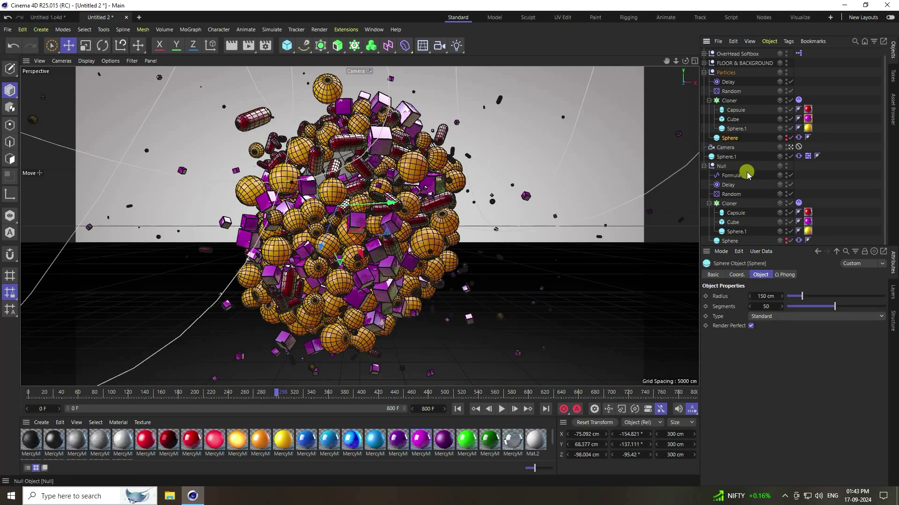
{"action": "left_click", "coordinate": [731, 158]}
{"action": "left_click_drag", "start_coordinate": [131, 444], "coordinate": [728, 157]}
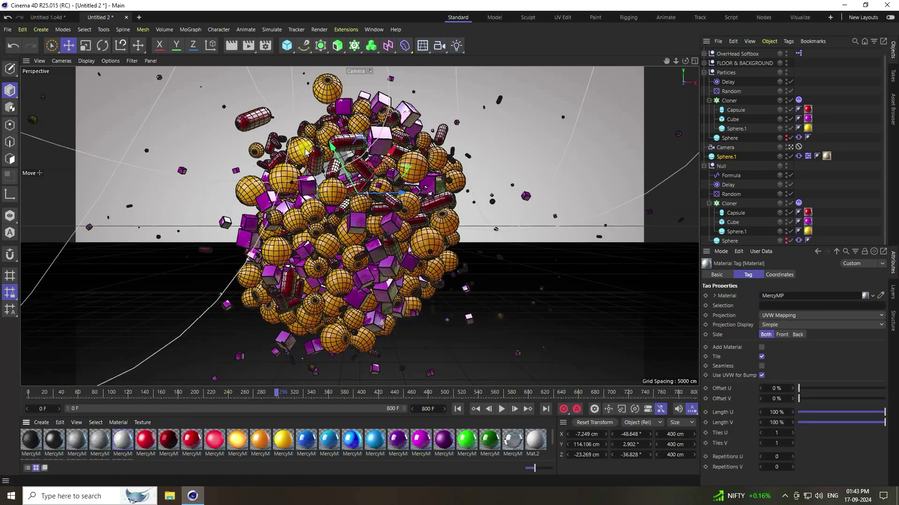
Add Ambient Occlusion and Global Illumination effects, with Irradiance Cache record density set to Low
{"action": "left_click", "coordinate": [265, 47]}
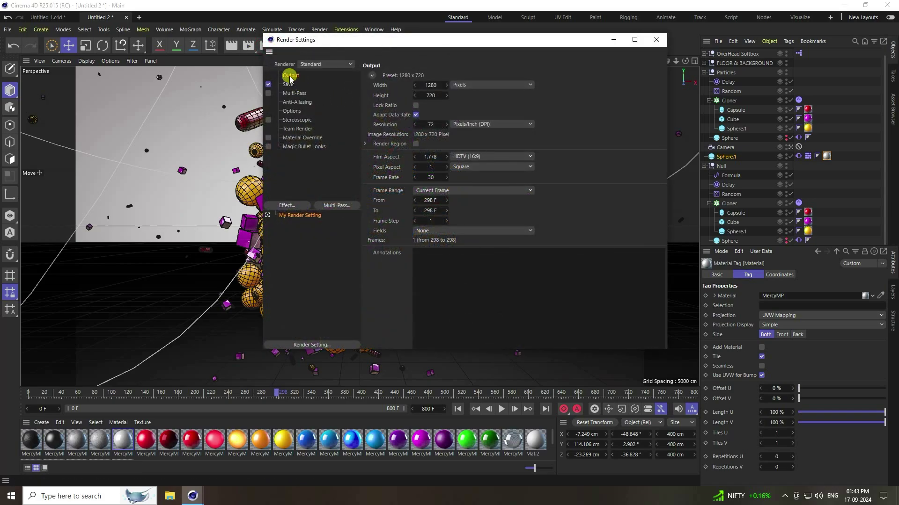
{"action": "left_click", "coordinate": [290, 206]}
{"action": "left_click", "coordinate": [337, 220]}
{"action": "left_click", "coordinate": [297, 208]}
{"action": "left_click", "coordinate": [341, 297]}
{"action": "left_click", "coordinate": [429, 77]}
{"action": "left_click", "coordinate": [430, 96]}
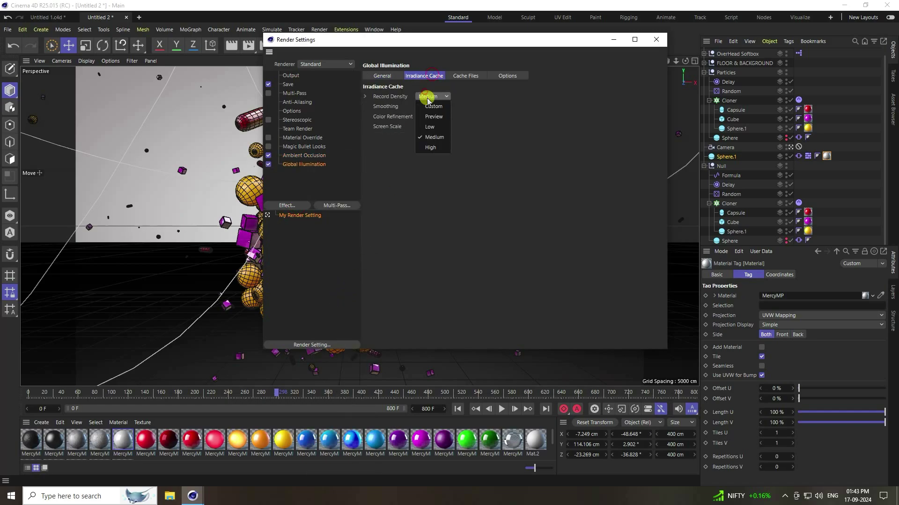
{"action": "left_click", "coordinate": [432, 127]}
Set anti-aliasing to Best
{"action": "left_click", "coordinate": [297, 102]}
{"action": "left_click", "coordinate": [454, 81]}
{"action": "left_click", "coordinate": [457, 92]}
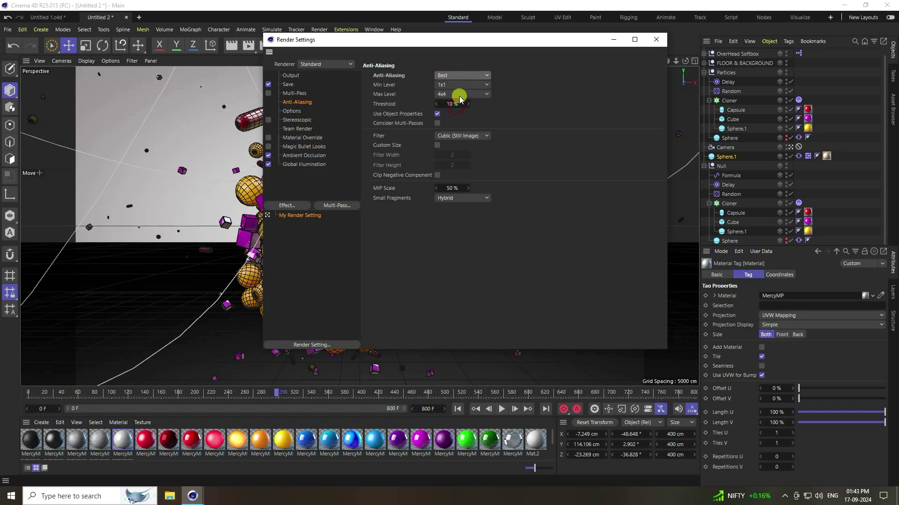
Save rendered frames as JPG into a new folder on the Desktop, New folder (2)
{"action": "left_click", "coordinate": [289, 84]}
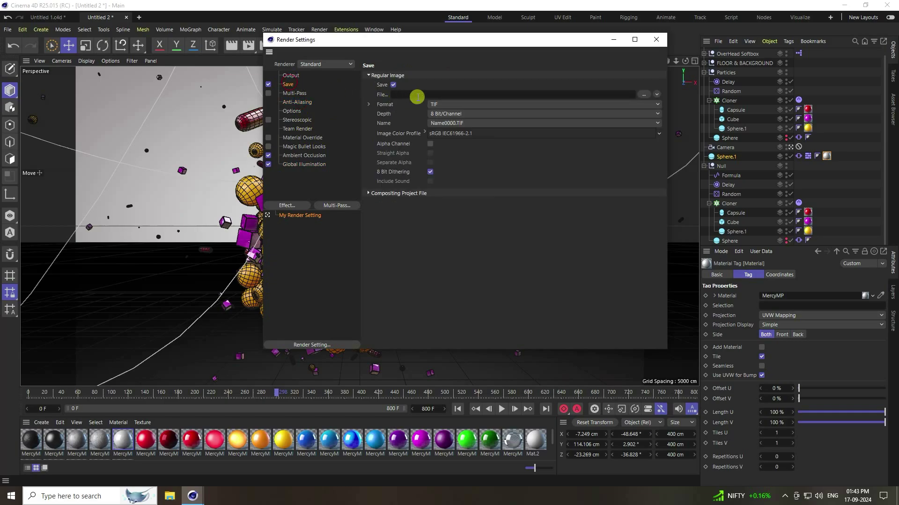
{"action": "left_click", "coordinate": [433, 104]}
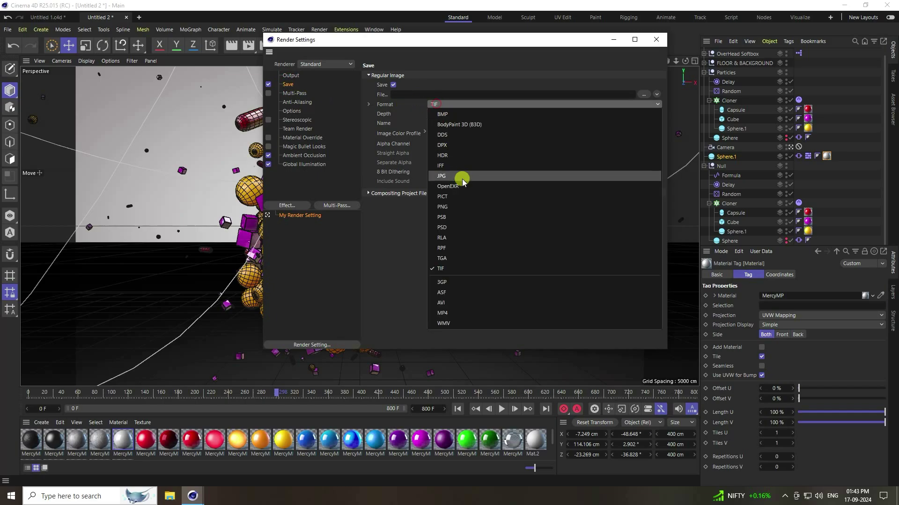
{"action": "left_click", "coordinate": [444, 175]}
{"action": "left_click", "coordinate": [644, 94]}
{"action": "left_click", "coordinate": [301, 123]}
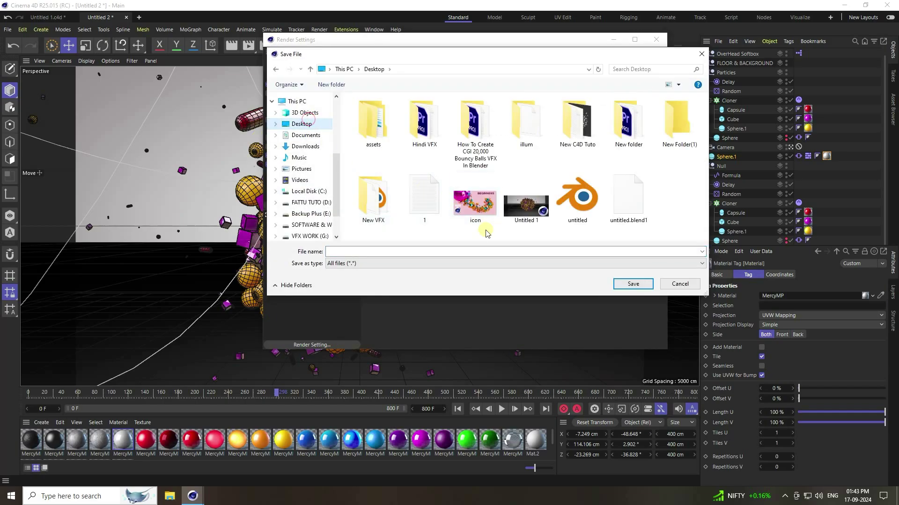
{"action": "right_click", "coordinate": [475, 239]}
{"action": "mouse_move", "coordinate": [503, 312]}
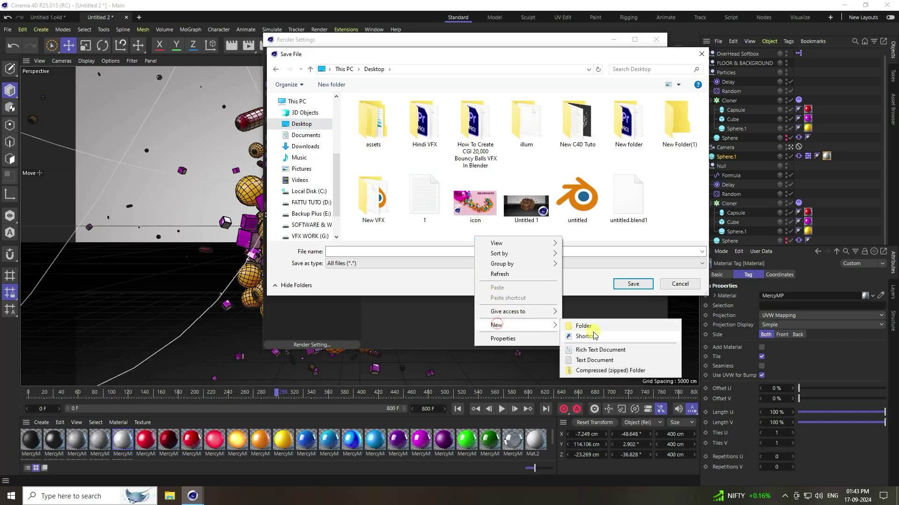
{"action": "left_click", "coordinate": [584, 327]}
{"action": "key", "text": "Return"}
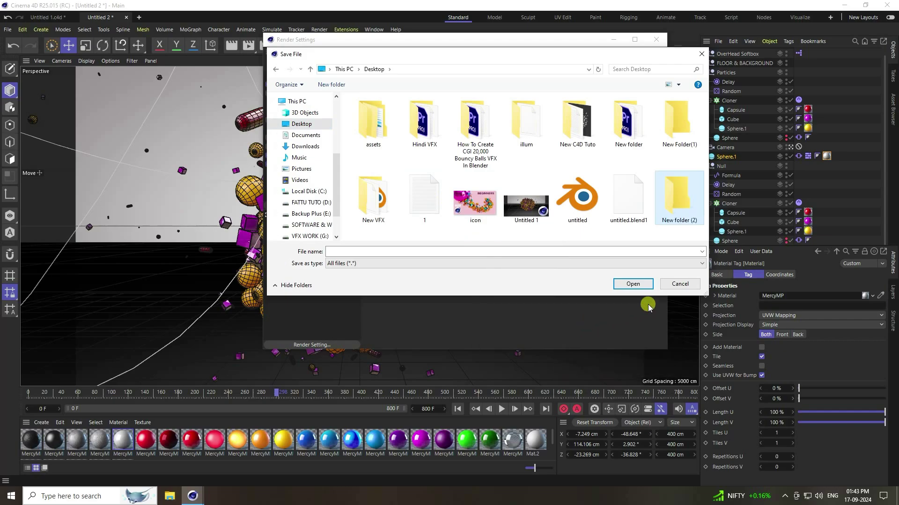
{"action": "key", "text": "Return"}
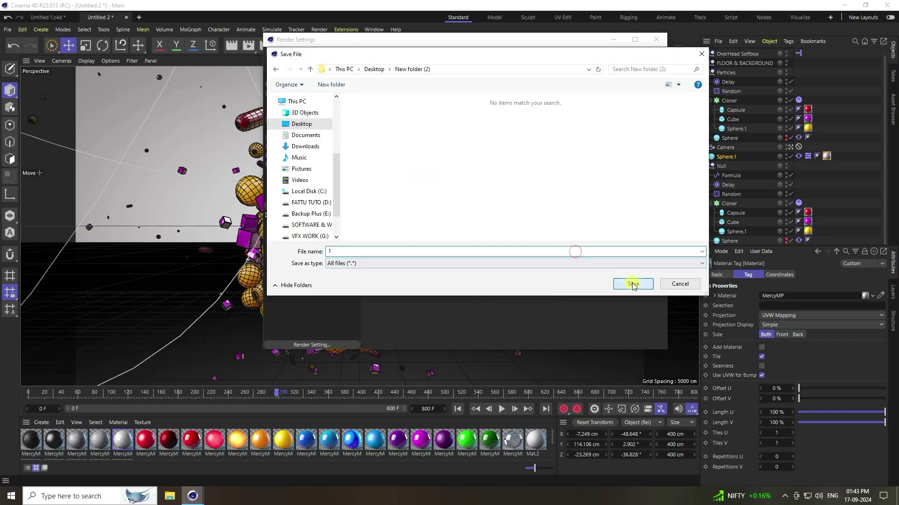
{"action": "left_click", "coordinate": [633, 284]}
Set the frame range to All Frames (0–800) and return the playhead to frame 0
{"action": "left_click", "coordinate": [291, 76]}
{"action": "left_click", "coordinate": [456, 191]}
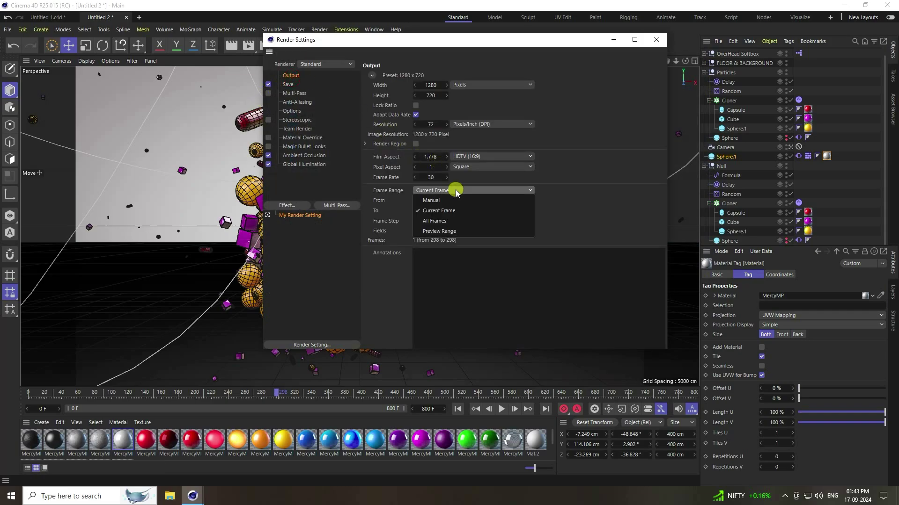
{"action": "left_click", "coordinate": [447, 222]}
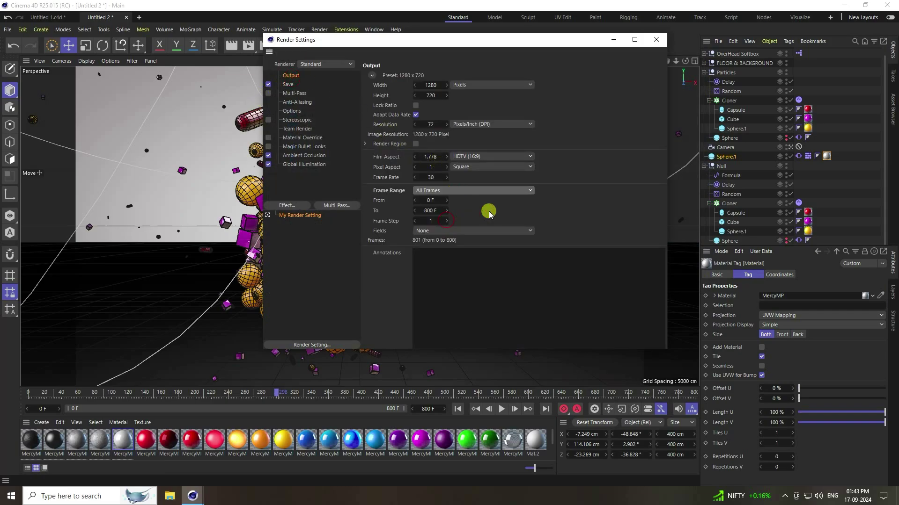
{"action": "left_click", "coordinate": [656, 39]}
{"action": "left_click", "coordinate": [457, 409]}
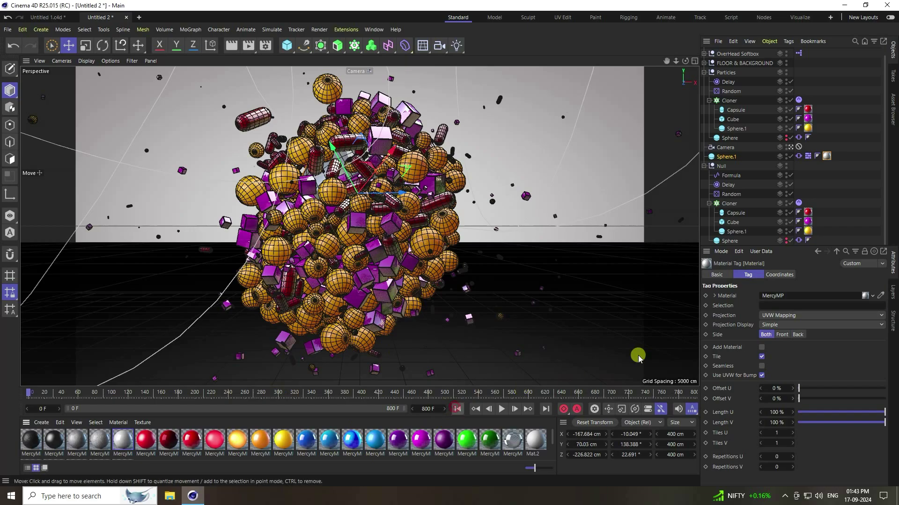
Bake All on the cloner's Dynamics Body tag cache to record the simulation
{"action": "left_click", "coordinate": [799, 203]}
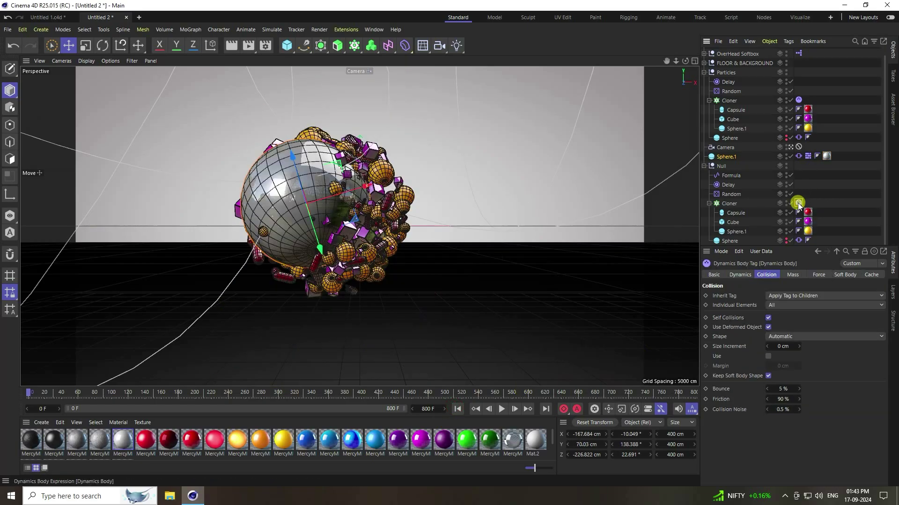
{"action": "left_click", "coordinate": [879, 275]}
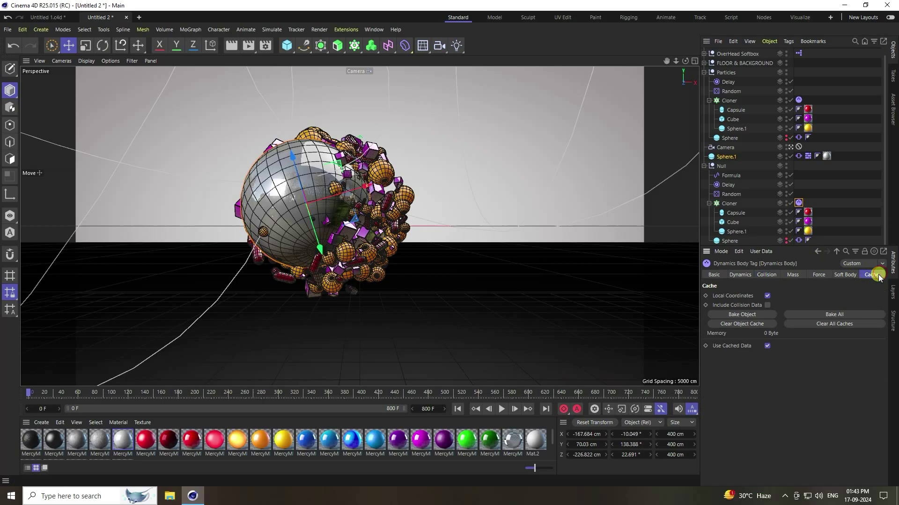
{"action": "left_click", "coordinate": [823, 318]}
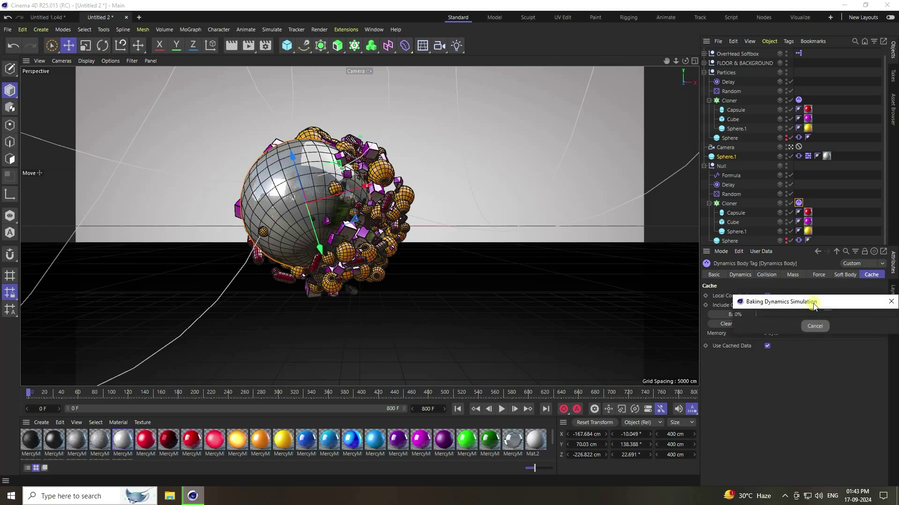